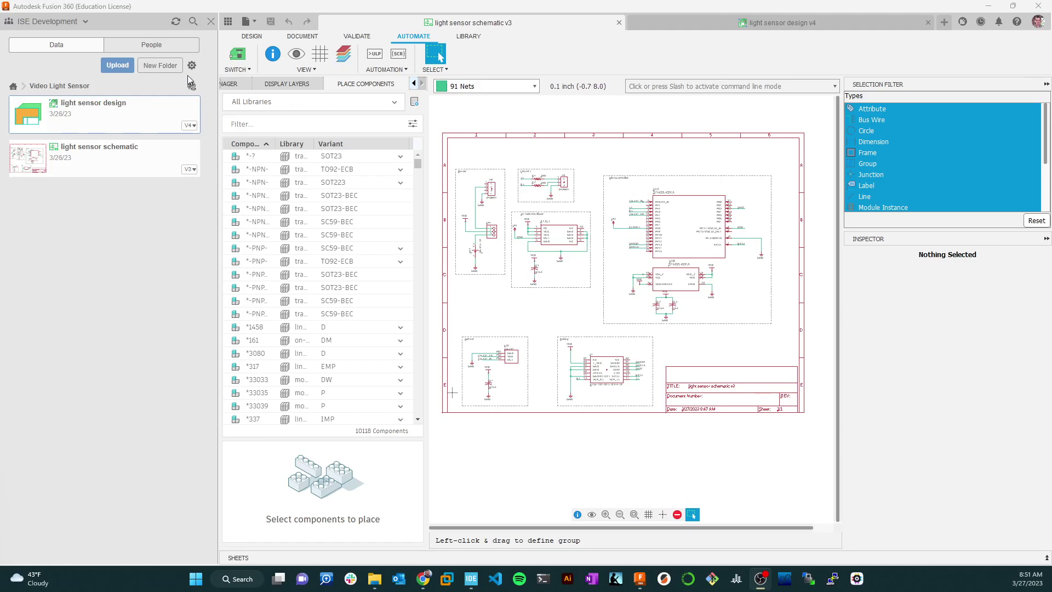
Close the data panel and run ERC on the light sensor schematic: 0 errors, 7 warnings
left_click(210, 23)
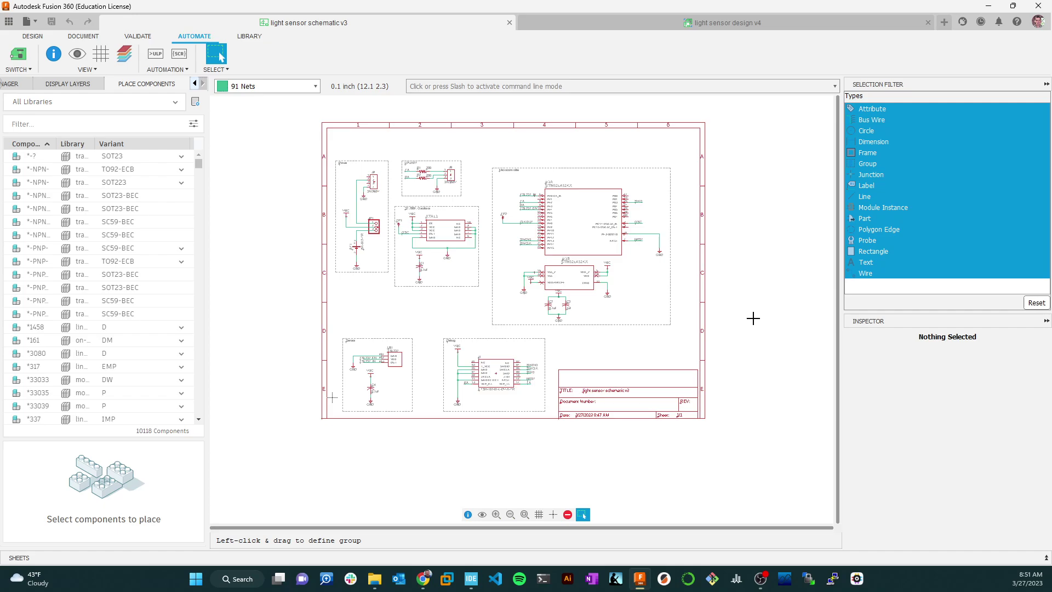
left_click(33, 36)
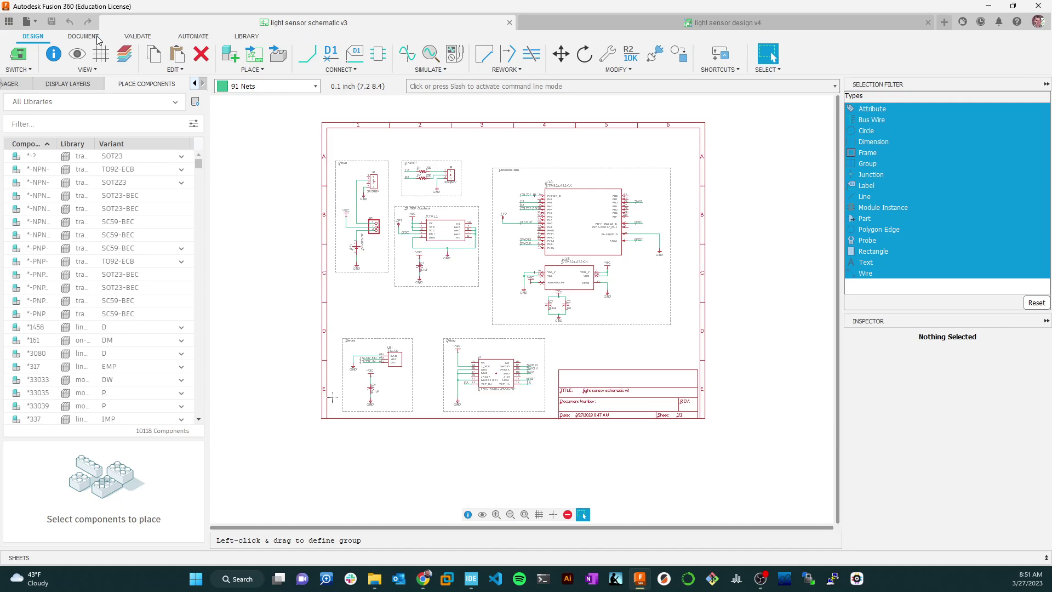
left_click(139, 36)
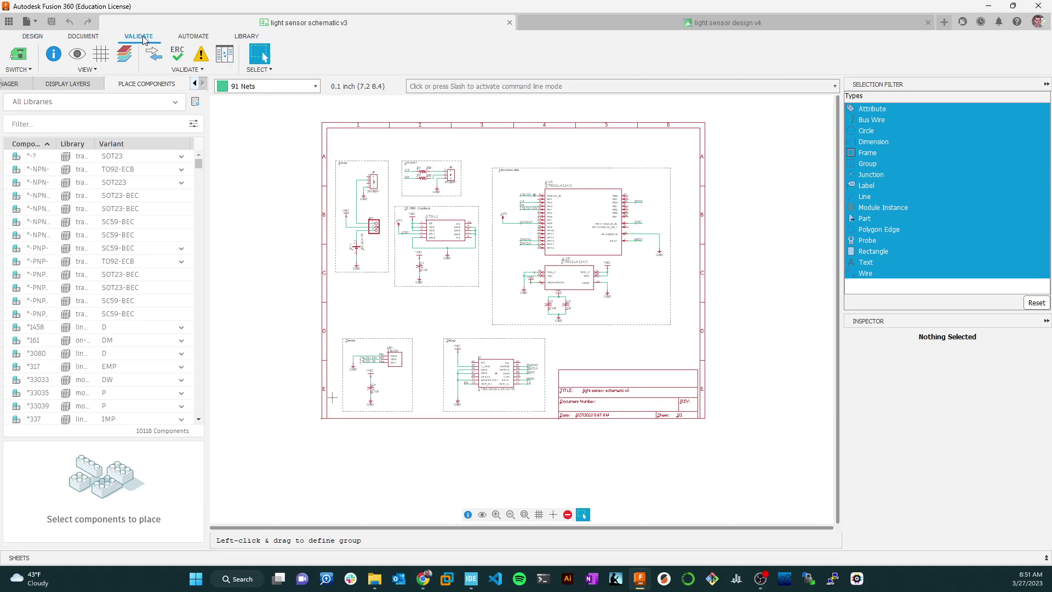
left_click(182, 54)
left_click(179, 57)
Run ERC, move the results window aside and locate the U1B VDD warning on the schematic
left_click(176, 57)
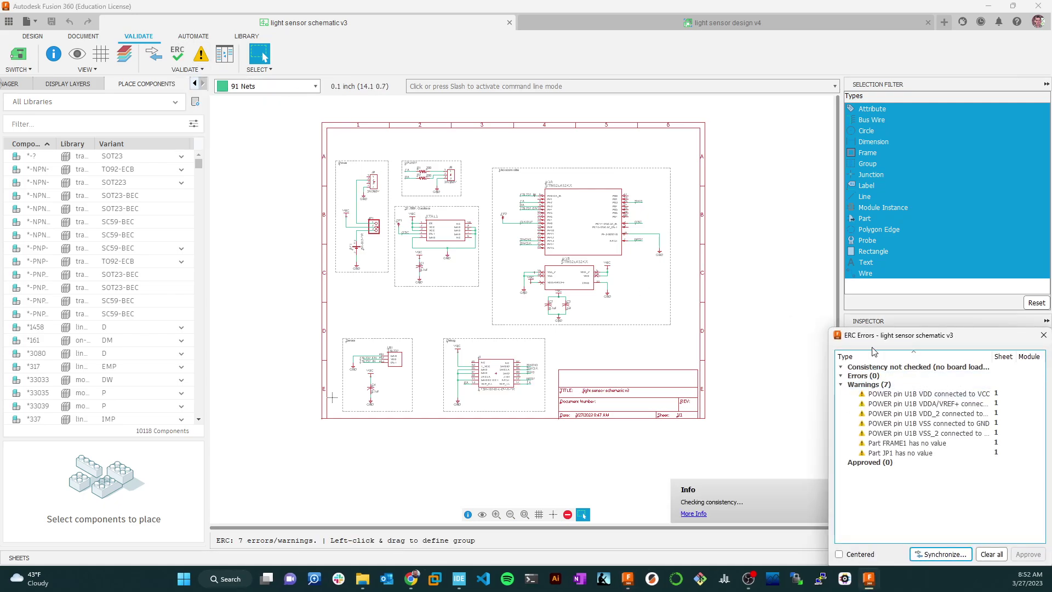
left_click_drag(896, 339, 894, 121)
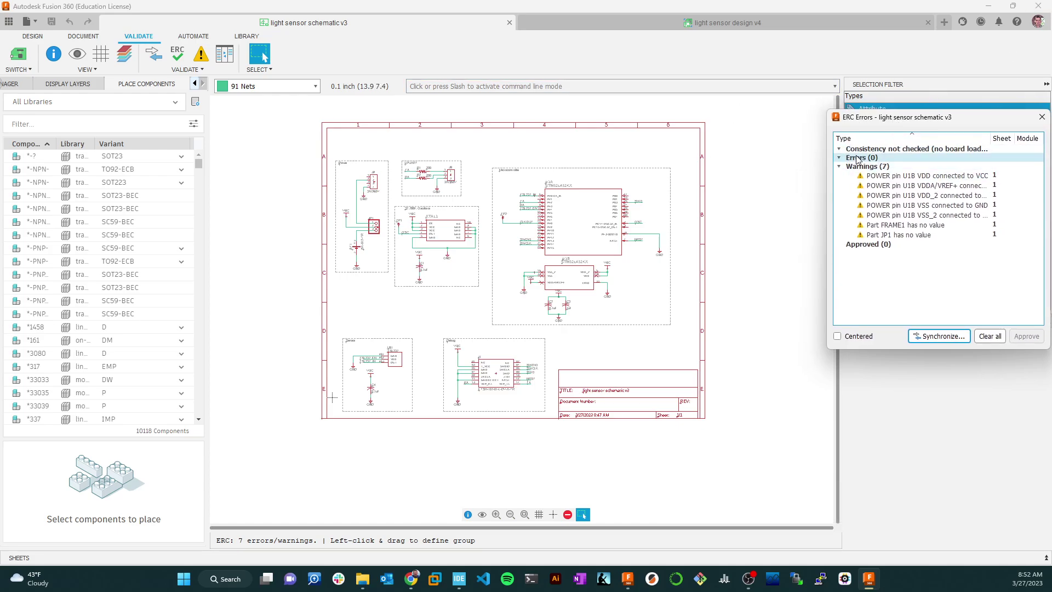
left_click(876, 150)
left_click(872, 157)
left_click(866, 165)
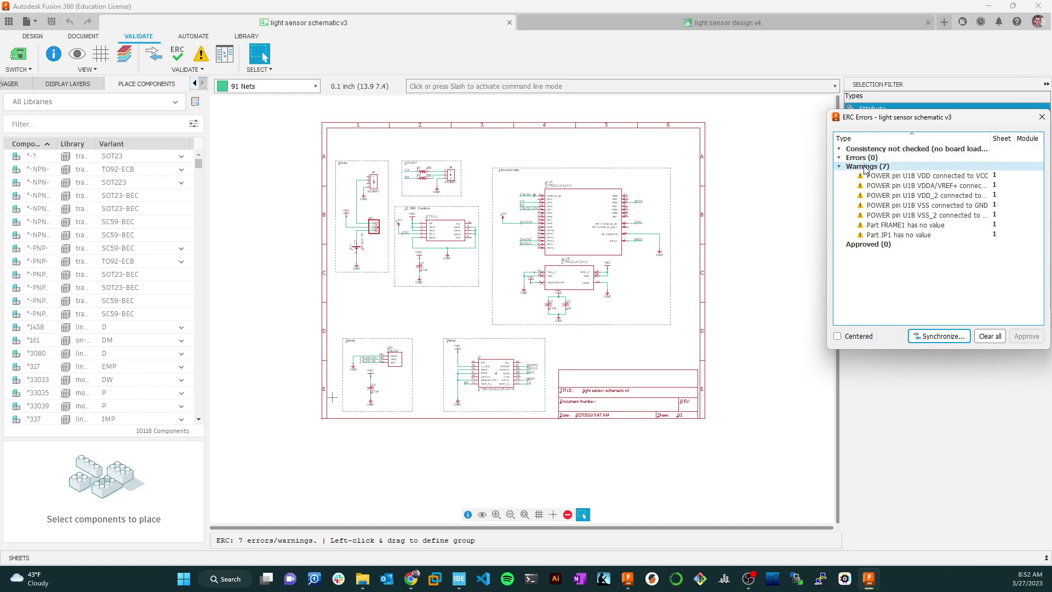
left_click(879, 176)
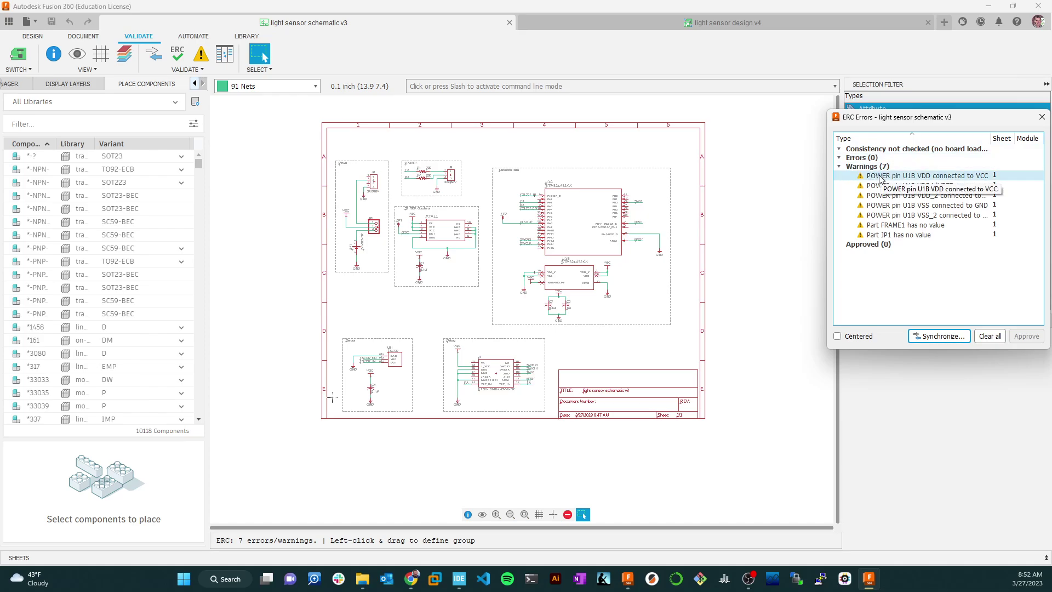
left_click(880, 176)
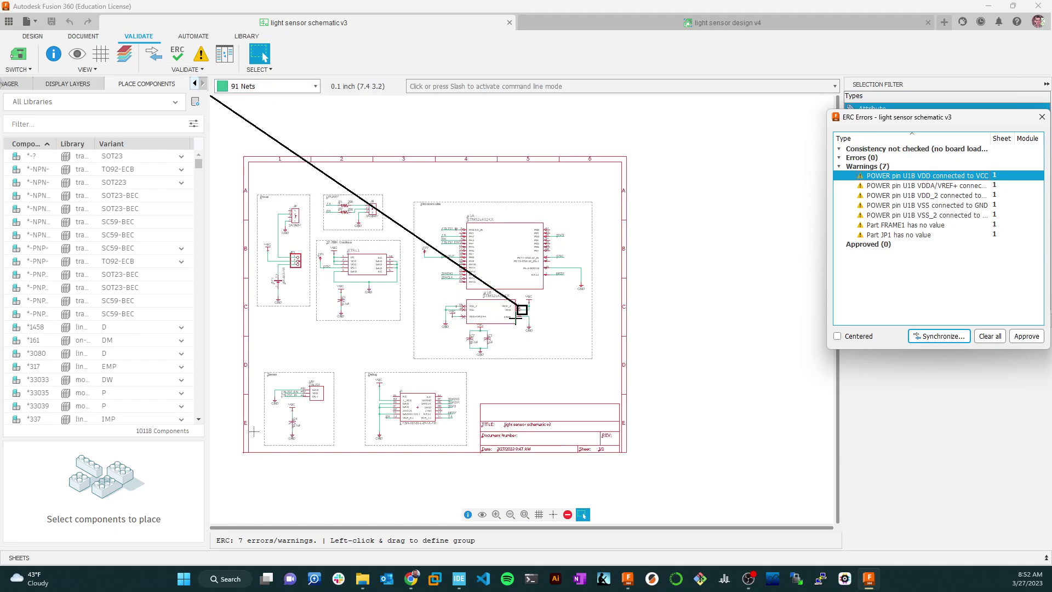
scroll(515, 310, "up", 10)
scroll(576, 321, "up", 1)
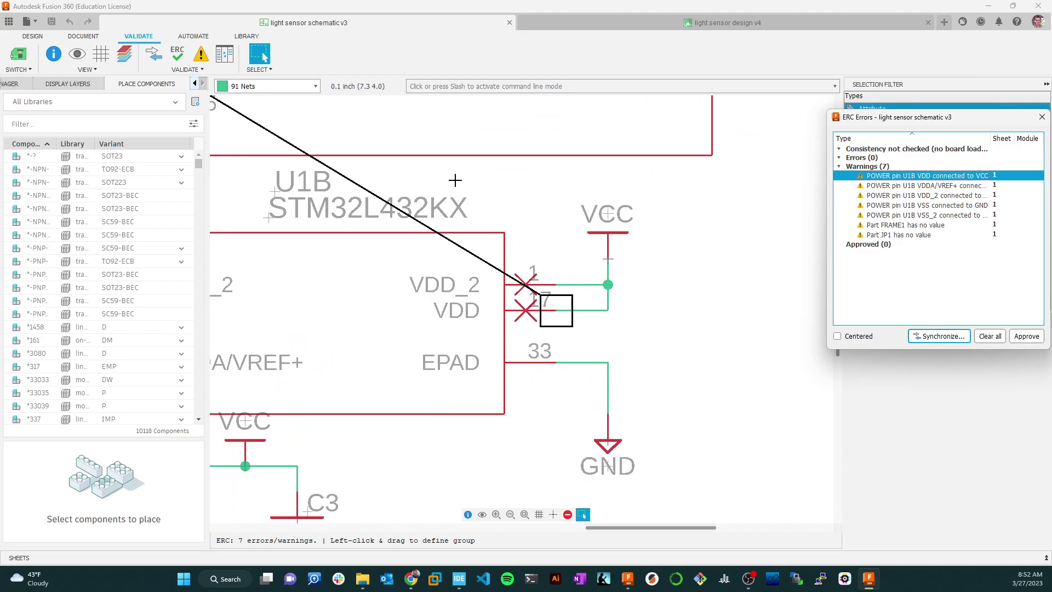
left_click(904, 175)
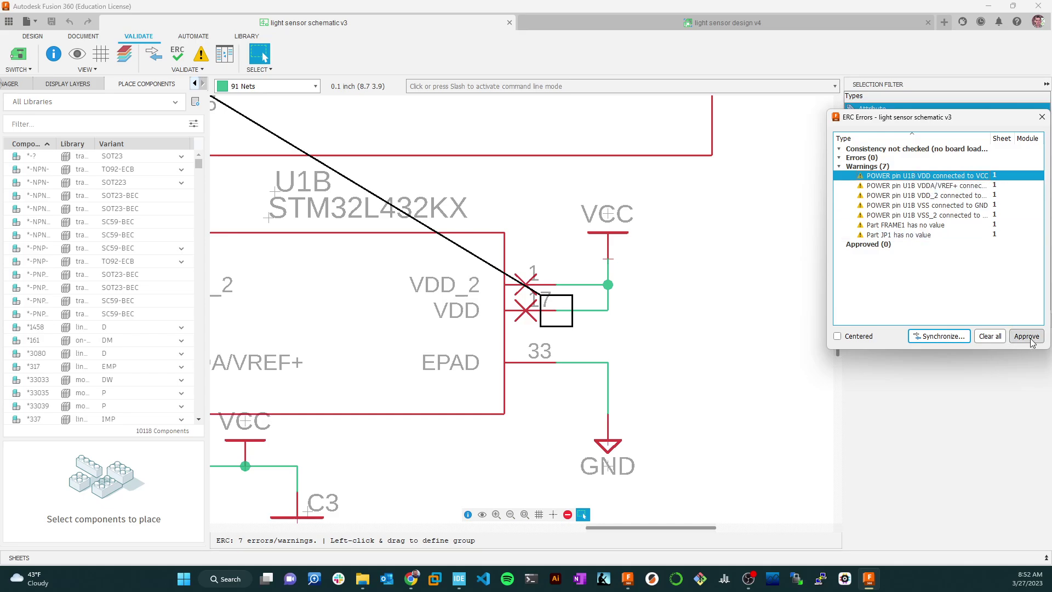
Approve the five U1B power-pin warnings: VDD, VDDA/VREF+, VDD_2, VSS and VSS_2
left_click(1026, 336)
left_click(922, 177)
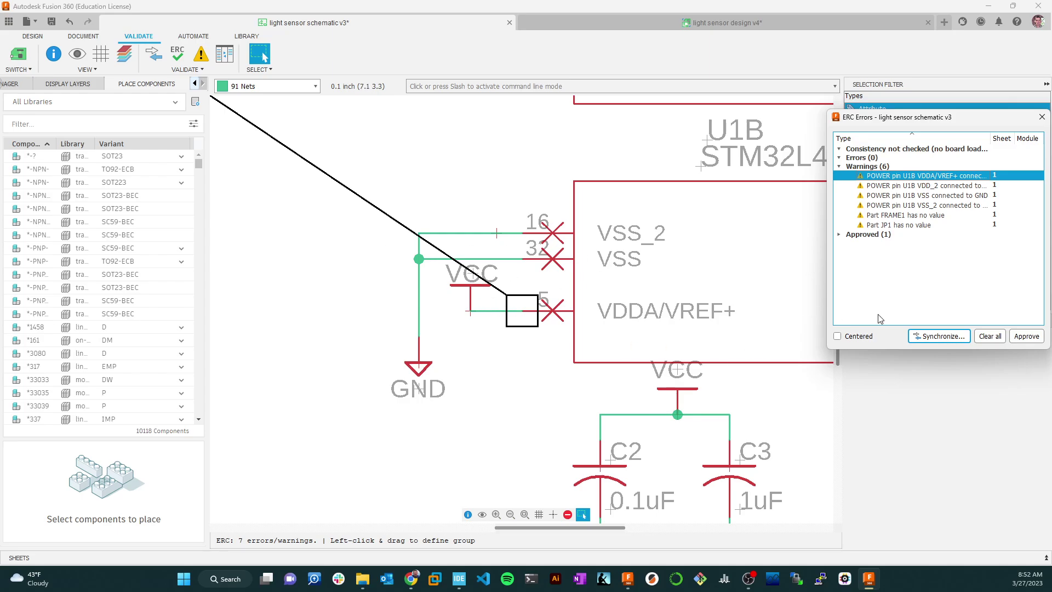
left_click(1024, 338)
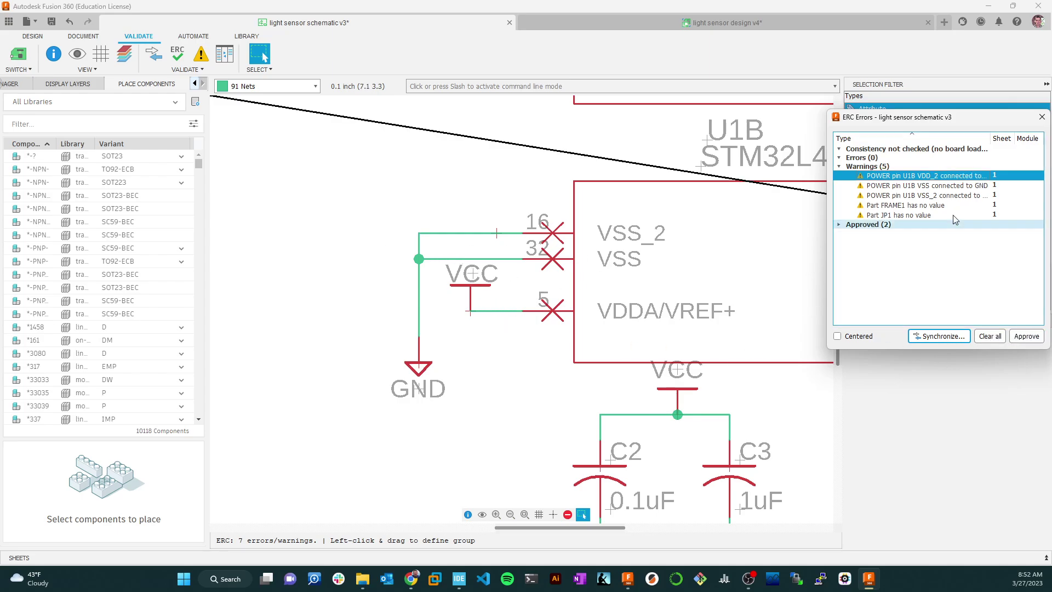
left_click(934, 176)
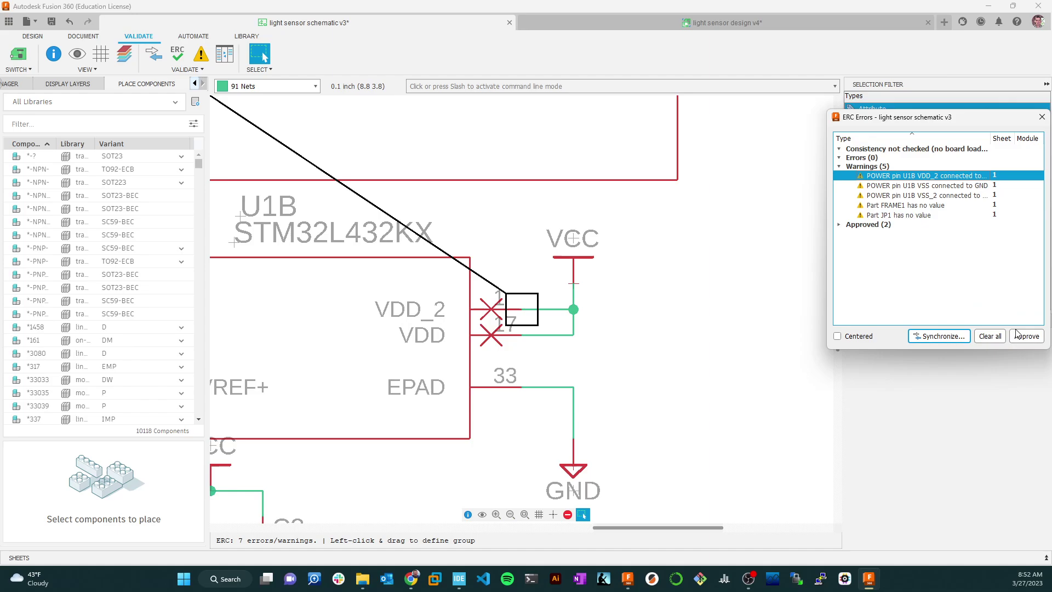
left_click(1026, 336)
left_click(931, 176)
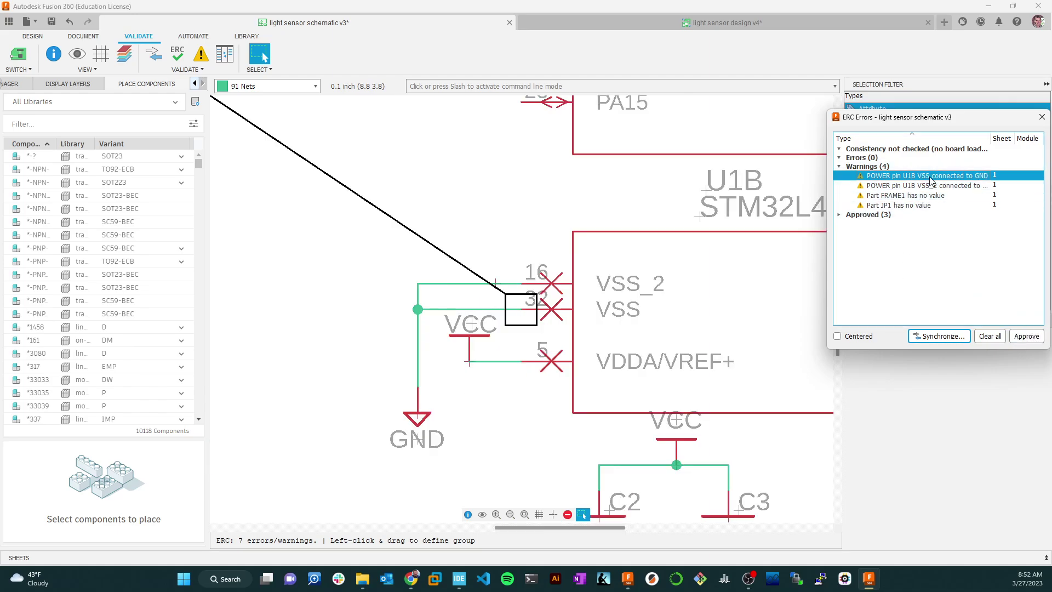
left_click(1026, 336)
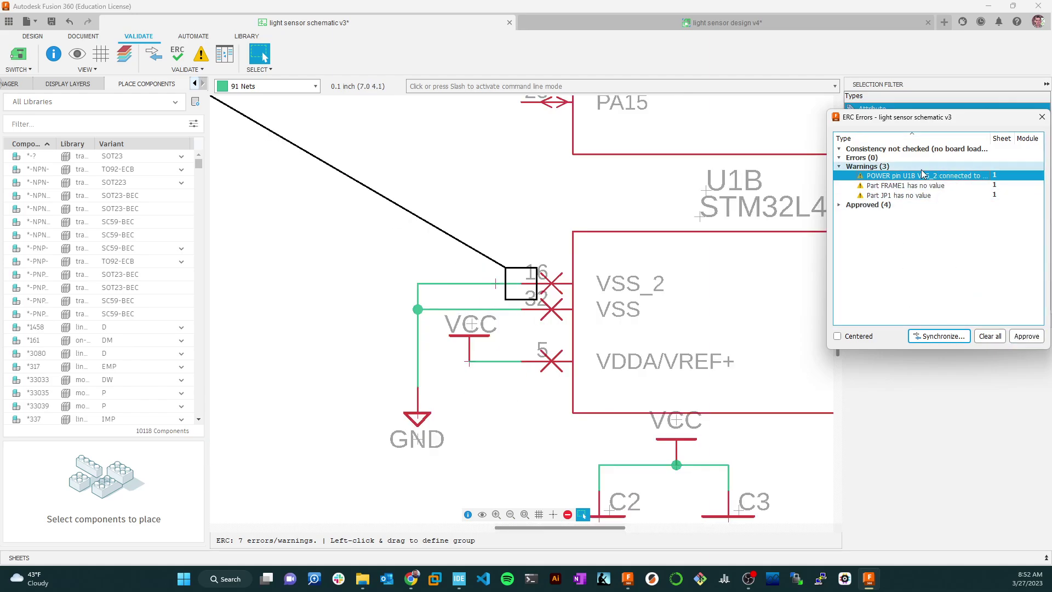
left_click(1022, 337)
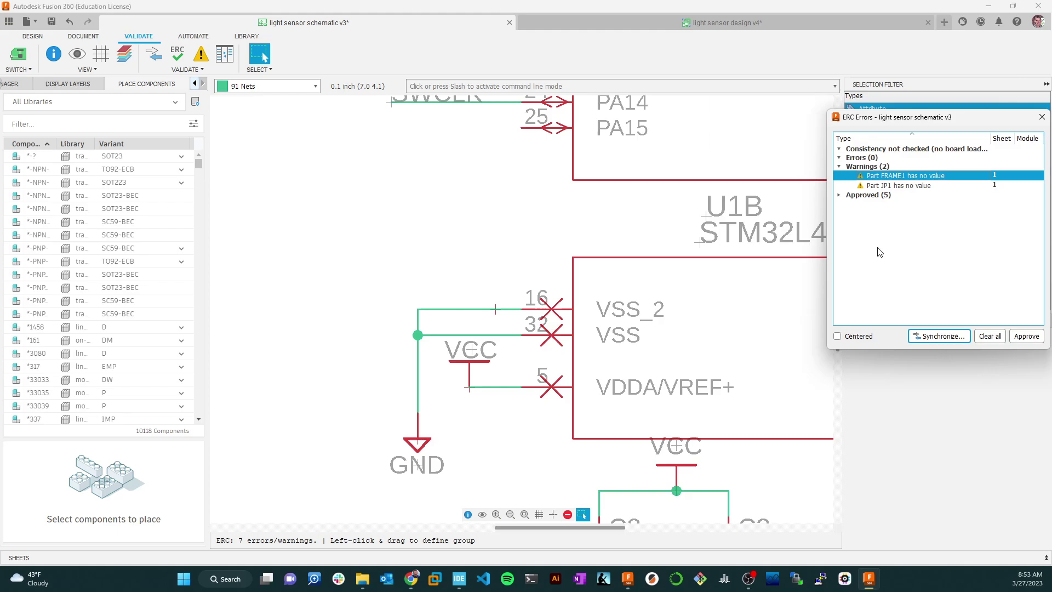
Approve the FRAME1 and JP1 no-value warnings
left_click(903, 177)
scroll(733, 349, "down", 8)
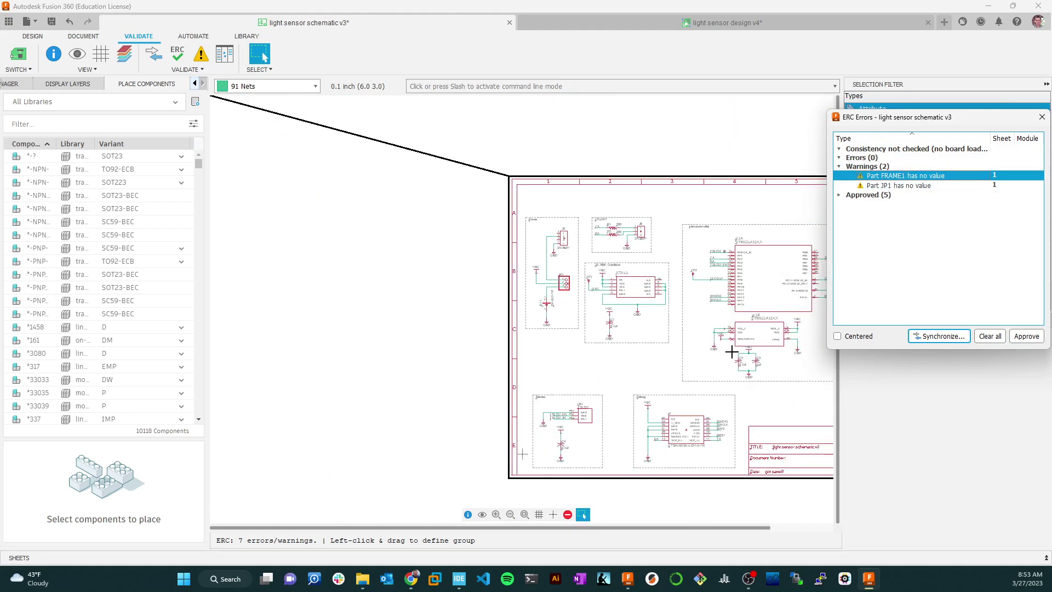
scroll(733, 348, "up", 5)
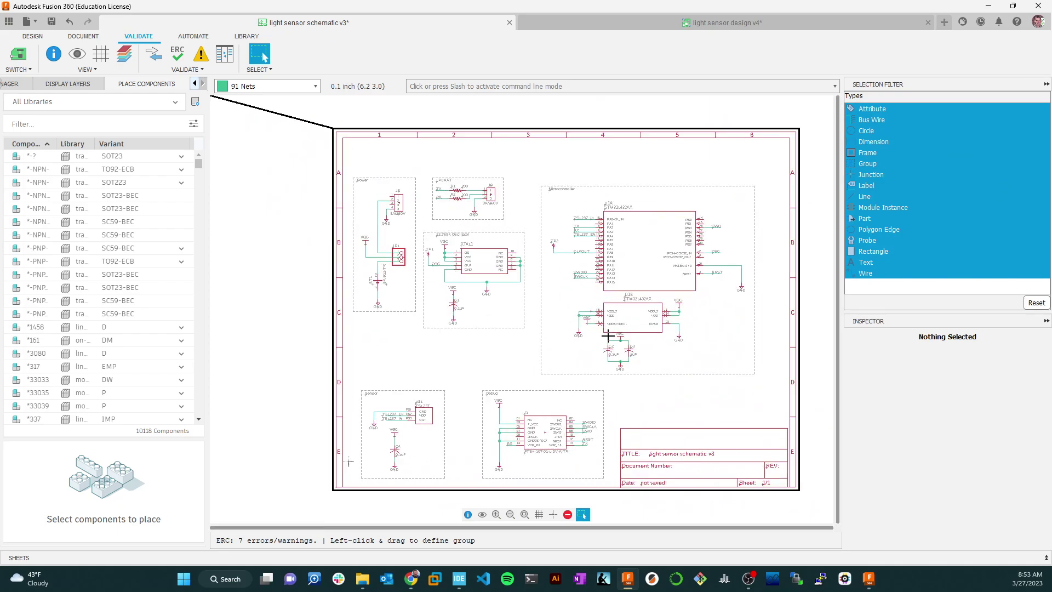
scroll(609, 336, "down", 3)
key("alt")
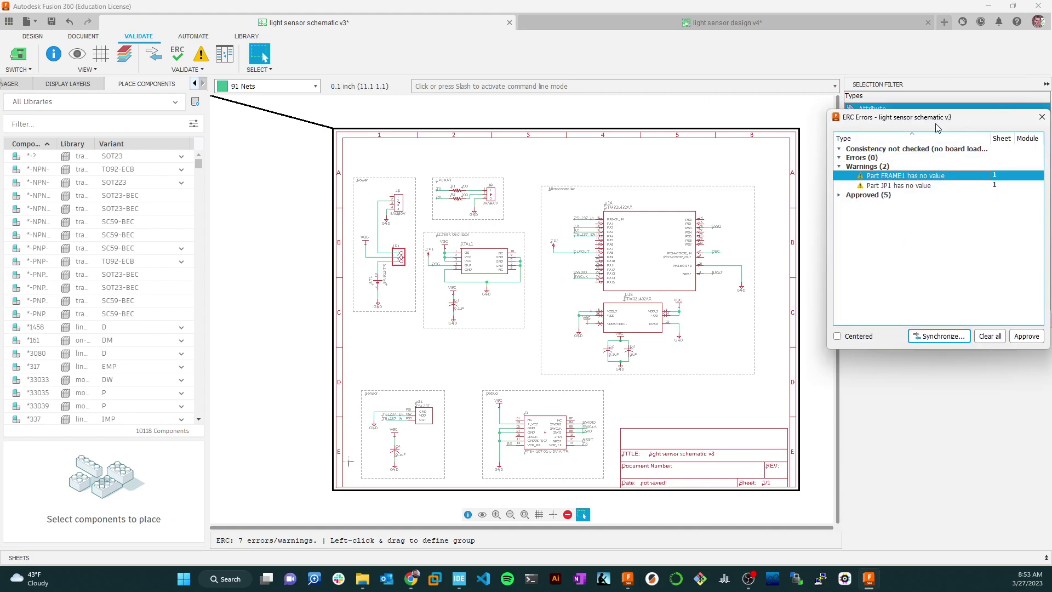
left_click(1026, 336)
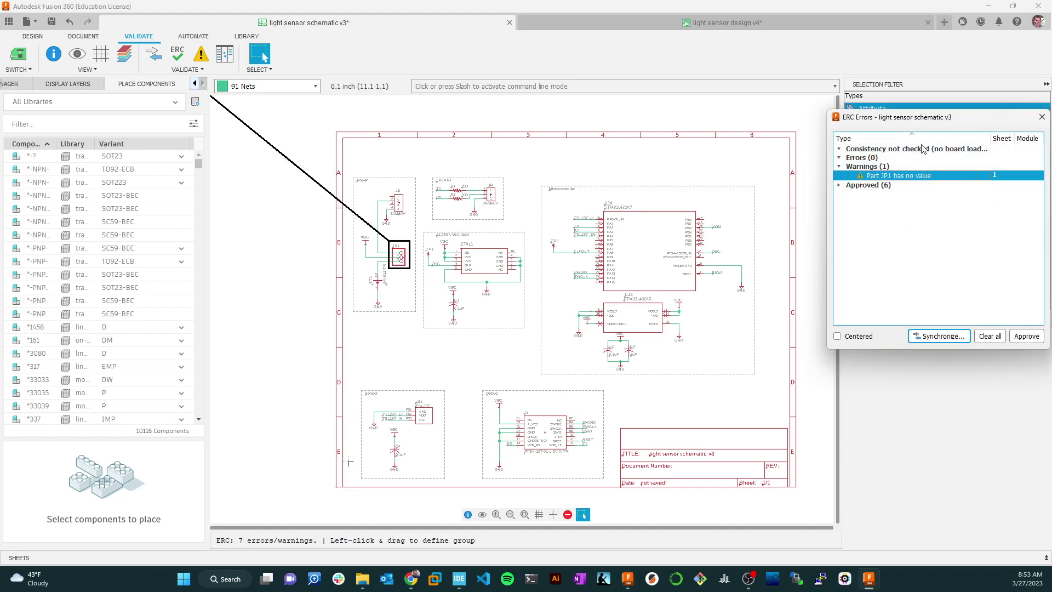
scroll(398, 252, "up", 3)
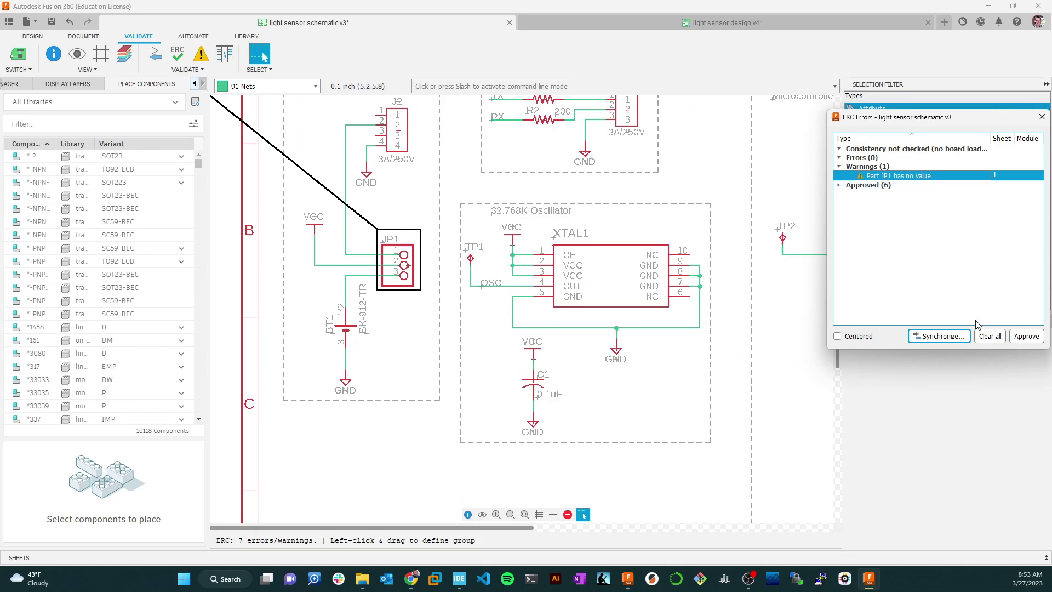
left_click(1015, 336)
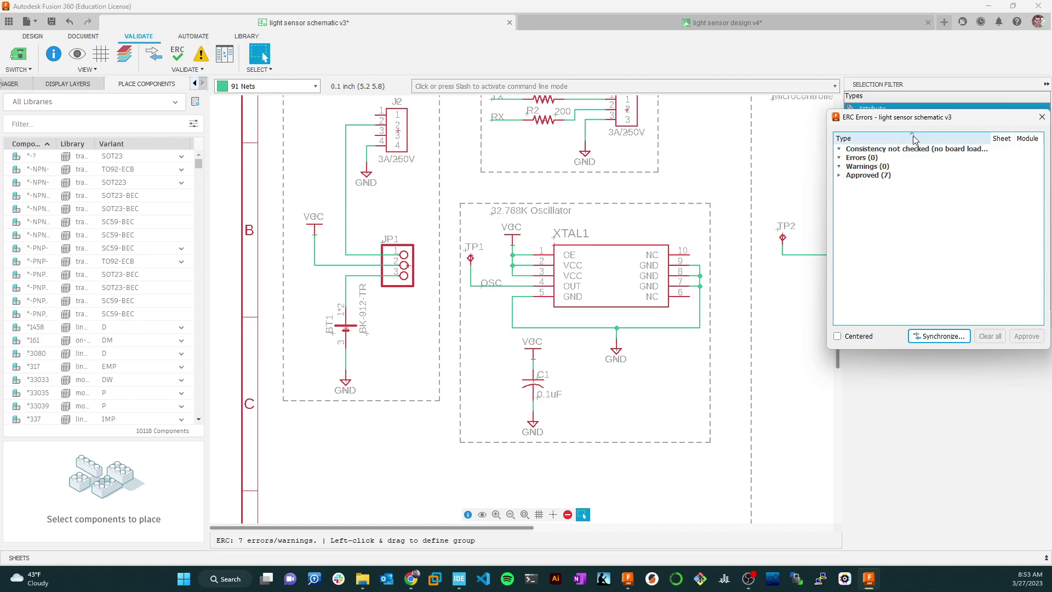
Expand the Approved (7) list to check it, then collapse it and reposition the ERC window
left_click(858, 165)
double_click(860, 175)
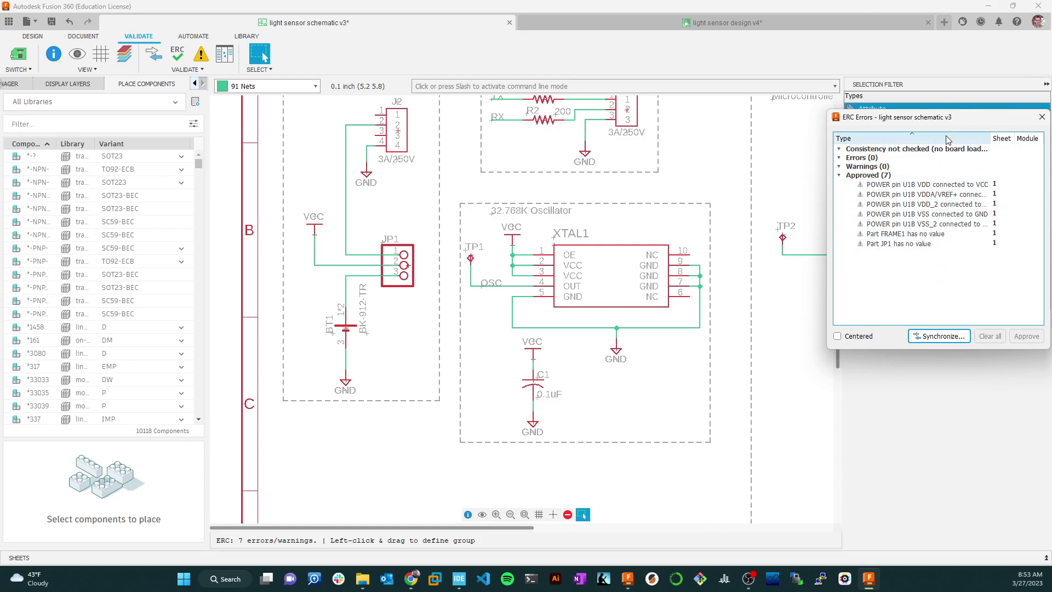
left_click_drag(954, 120, 912, 121)
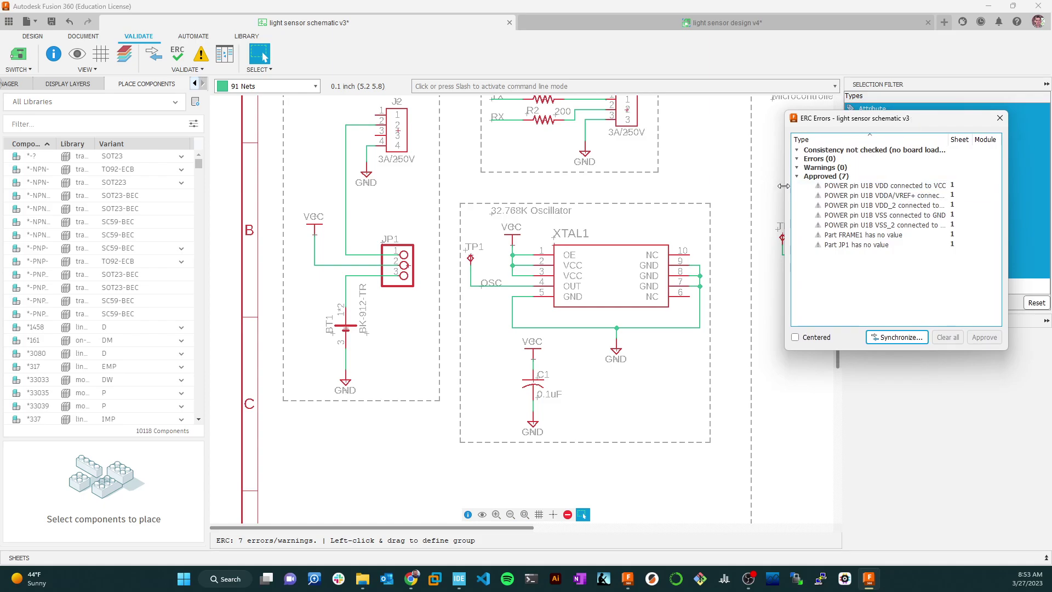
left_click(798, 176)
left_click_drag(866, 118, 823, 168)
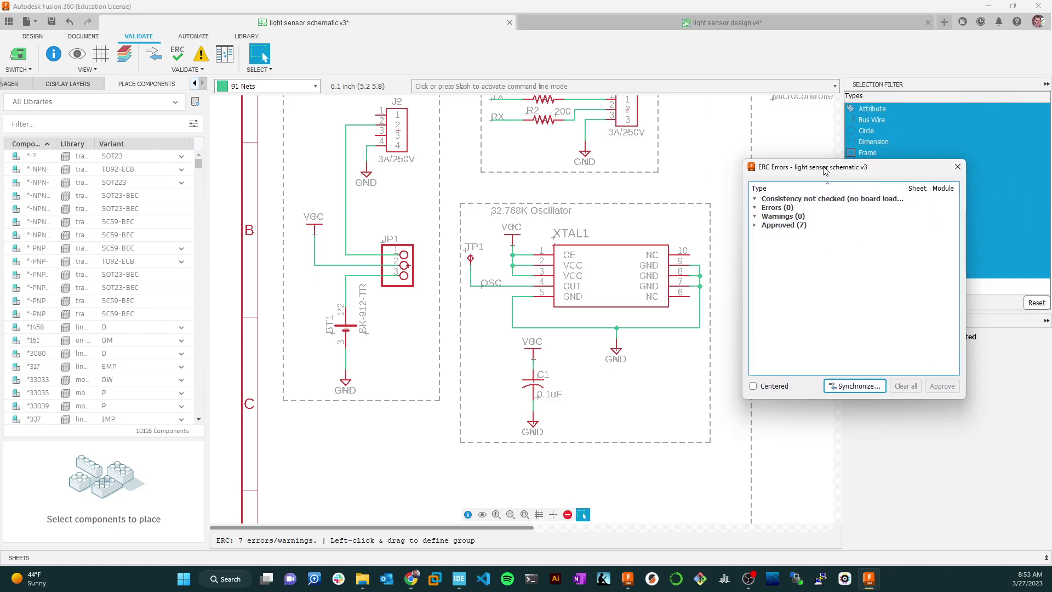
Close the ERC results and delete the RX wire from R2's left pin
left_click(957, 168)
scroll(548, 328, "up", 2)
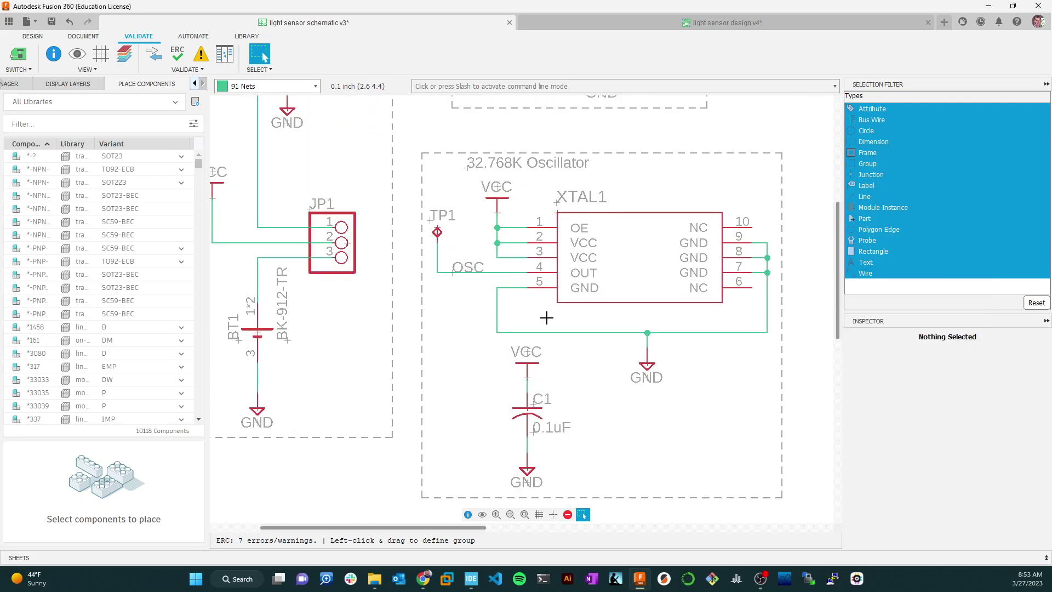
scroll(546, 319, "down", 4)
scroll(546, 319, "down", 1)
scroll(545, 317, "up", 2)
scroll(544, 318, "down", 3)
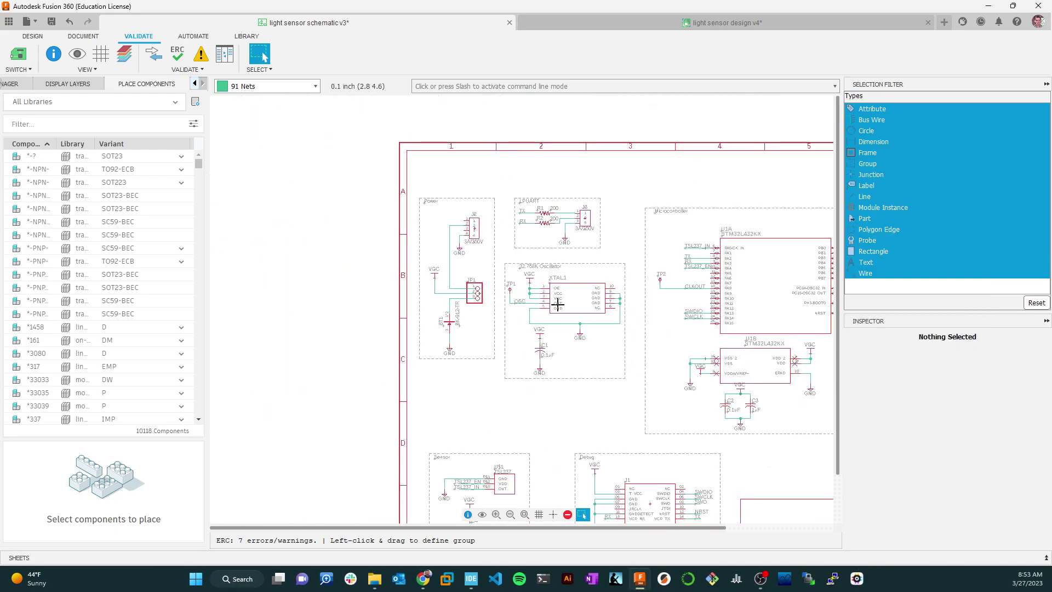
scroll(587, 265, "up", 1)
scroll(582, 265, "down", 1)
scroll(601, 265, "up", 3)
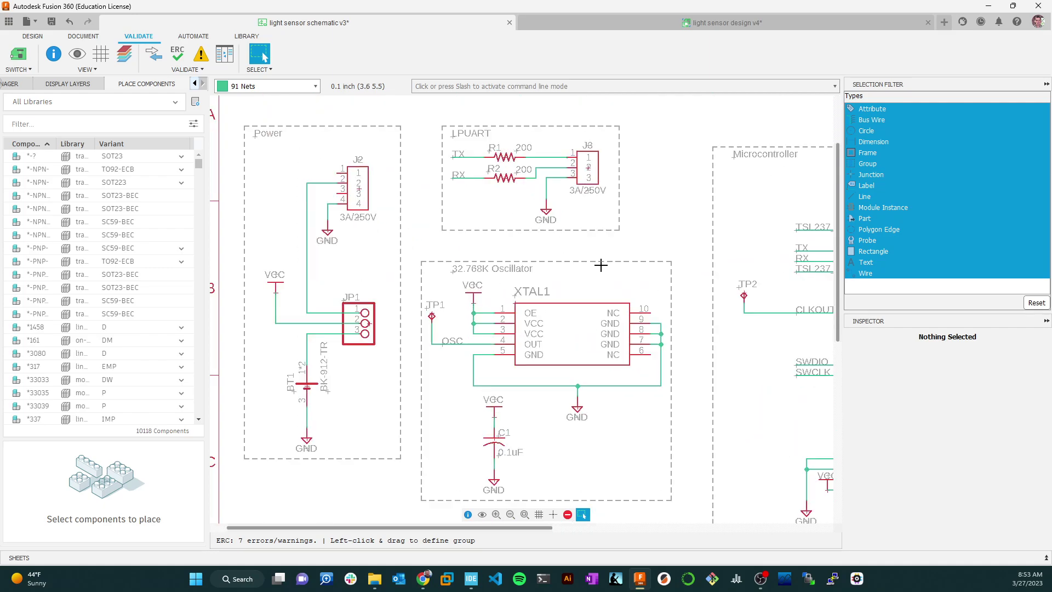
scroll(587, 264, "down", 1)
scroll(598, 219, "down", 1)
scroll(602, 208, "up", 3)
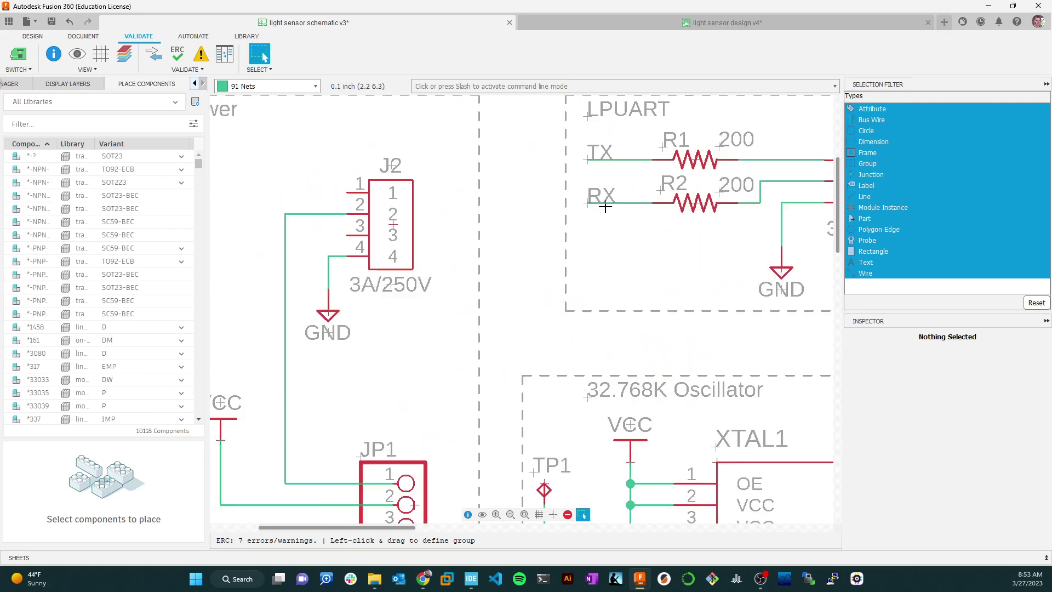
right_click(588, 198)
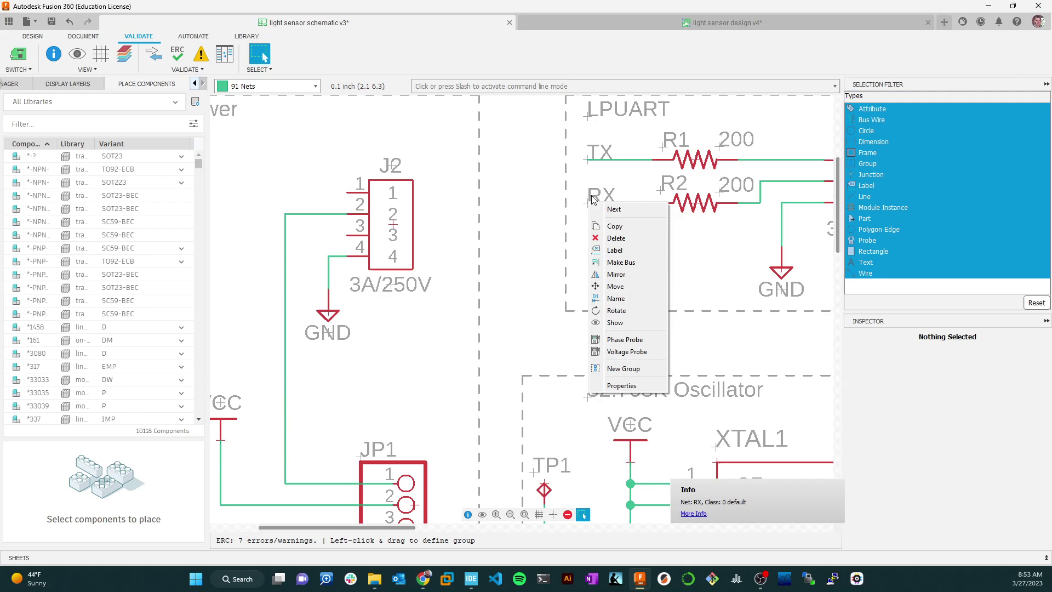
key("Escape")
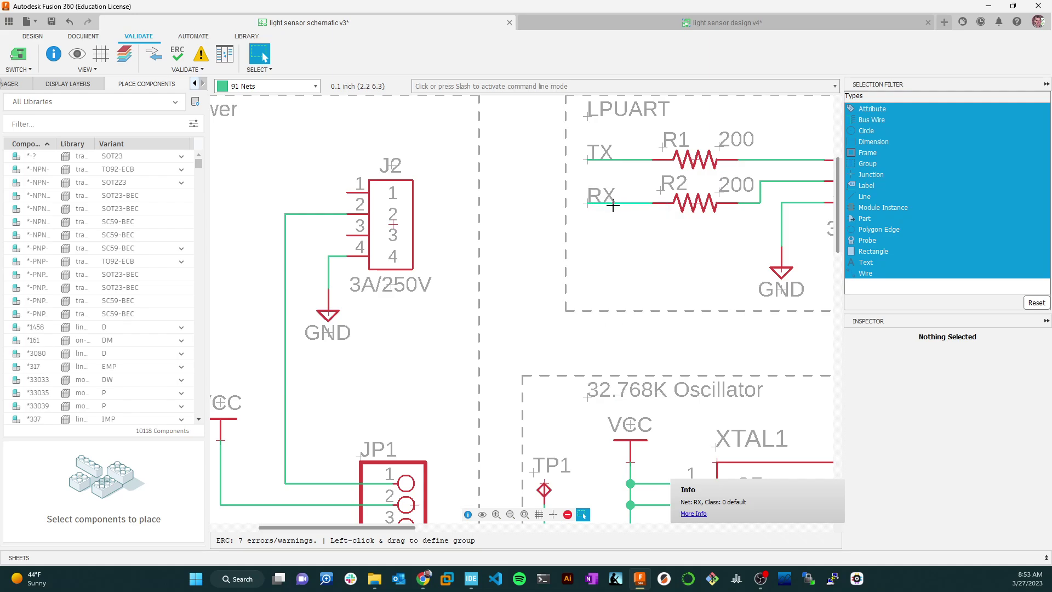
left_click(611, 206)
key("Delete")
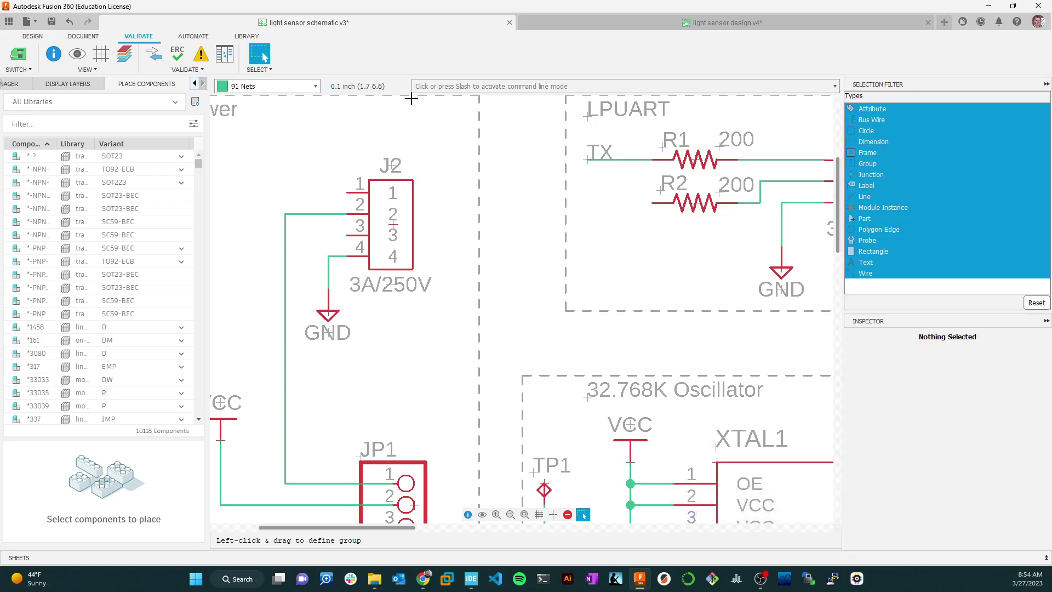
Re-run ERC and jump to the new 'Unconnected pin R2 1' warning
left_click(181, 57)
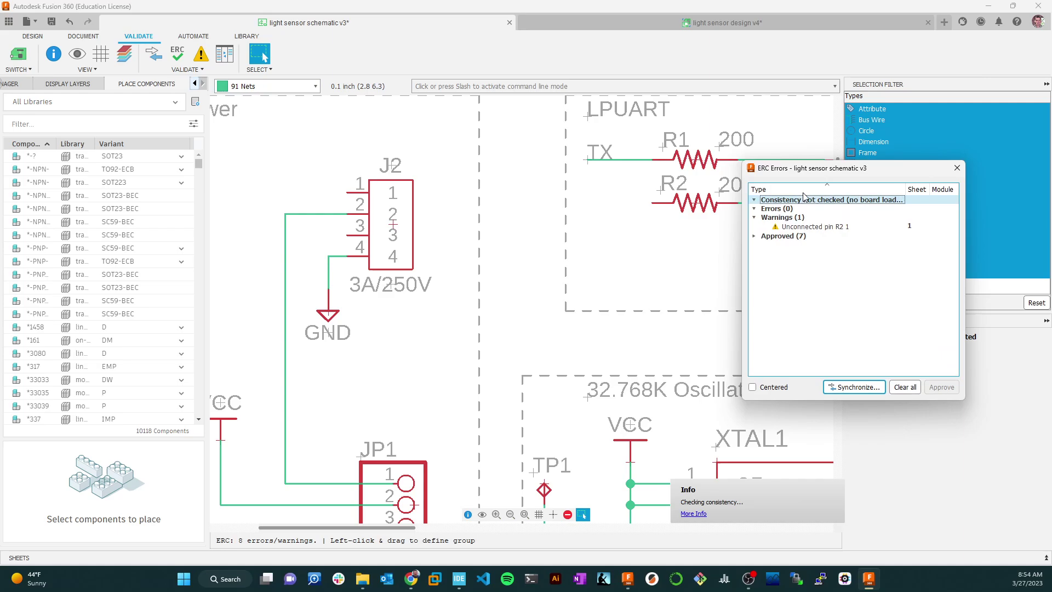
left_click_drag(812, 173, 907, 231)
left_click(908, 284)
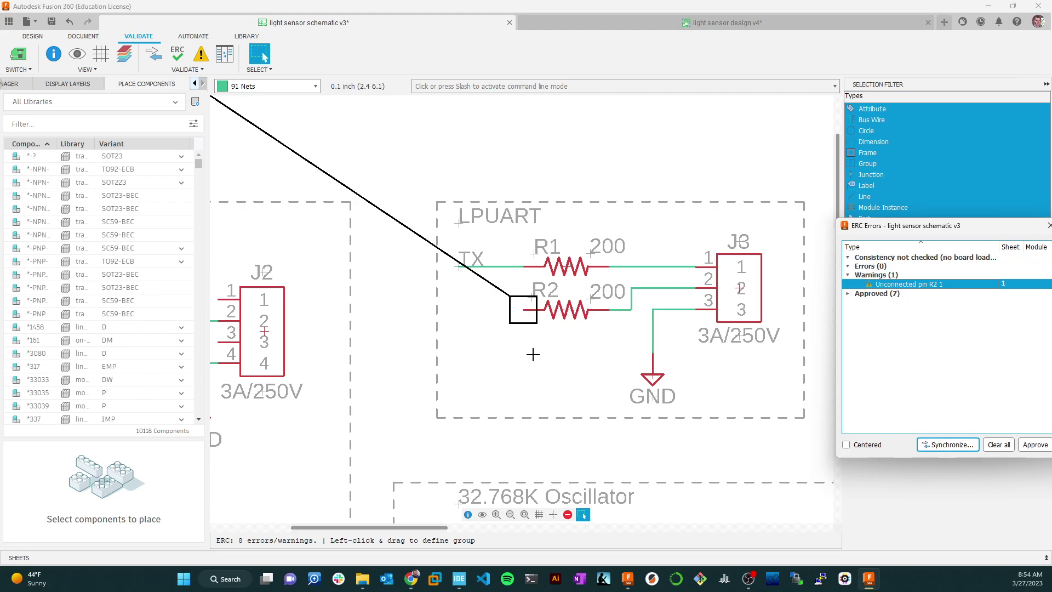
Draw a new net wire leftward from R2's left pin
left_click(34, 38)
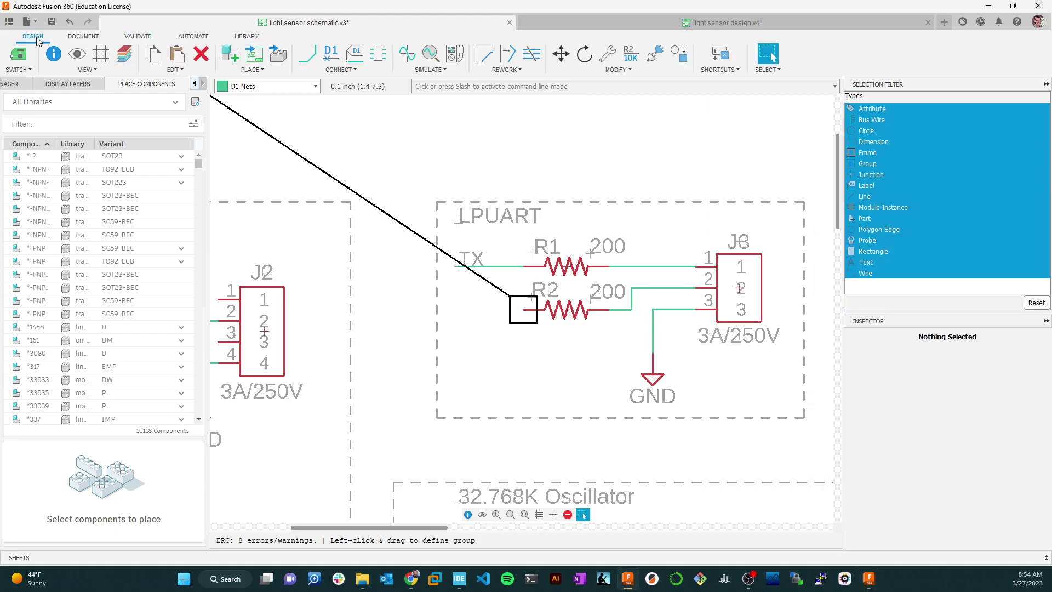
left_click(316, 57)
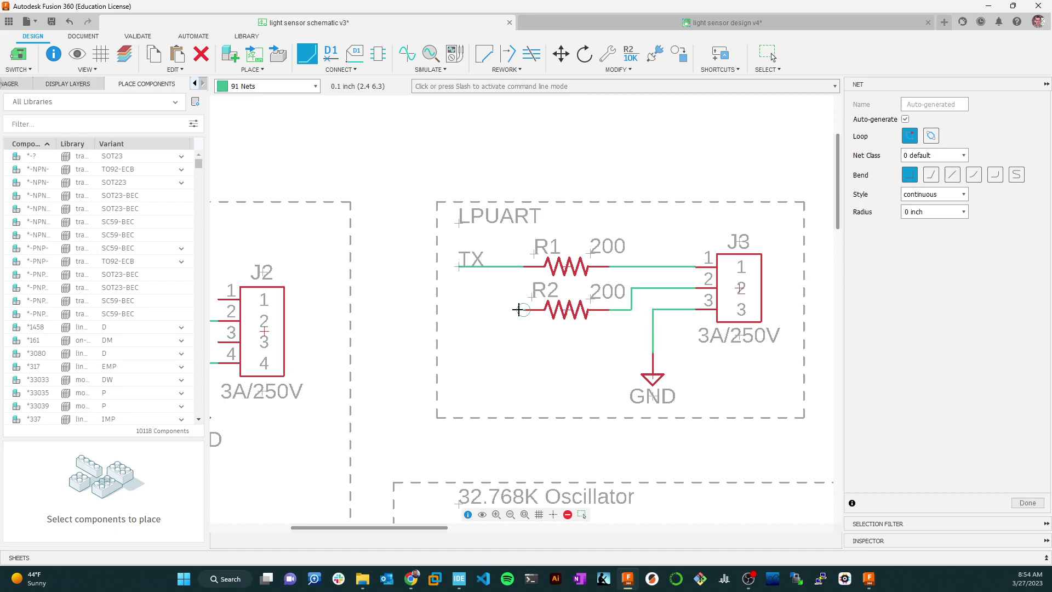
left_click(521, 310)
double_click(458, 307)
Name the new wire's net RXD and place an RXD label at its left end
right_click(477, 311)
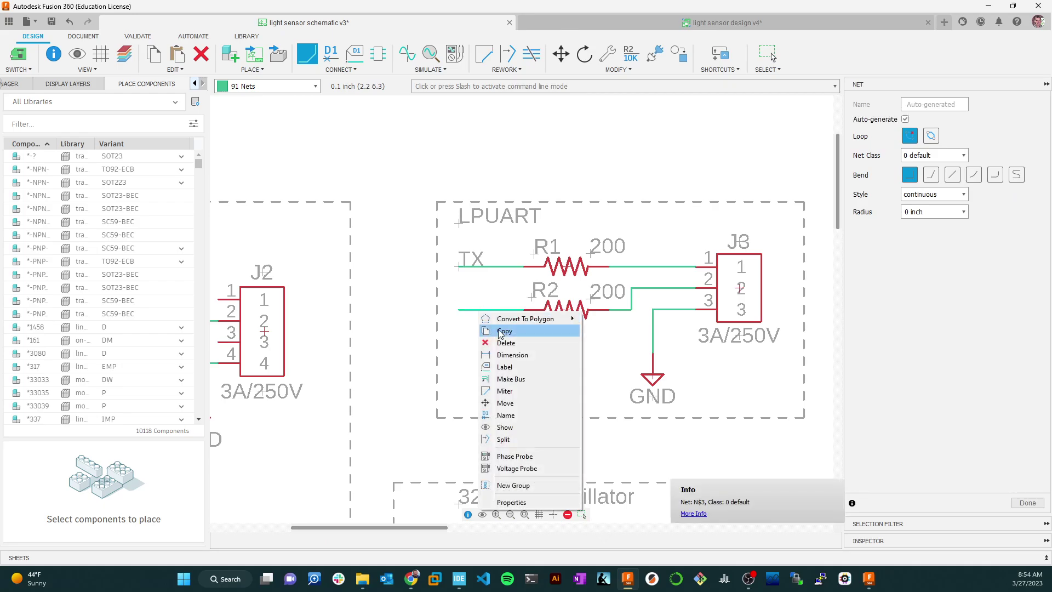
left_click(505, 414)
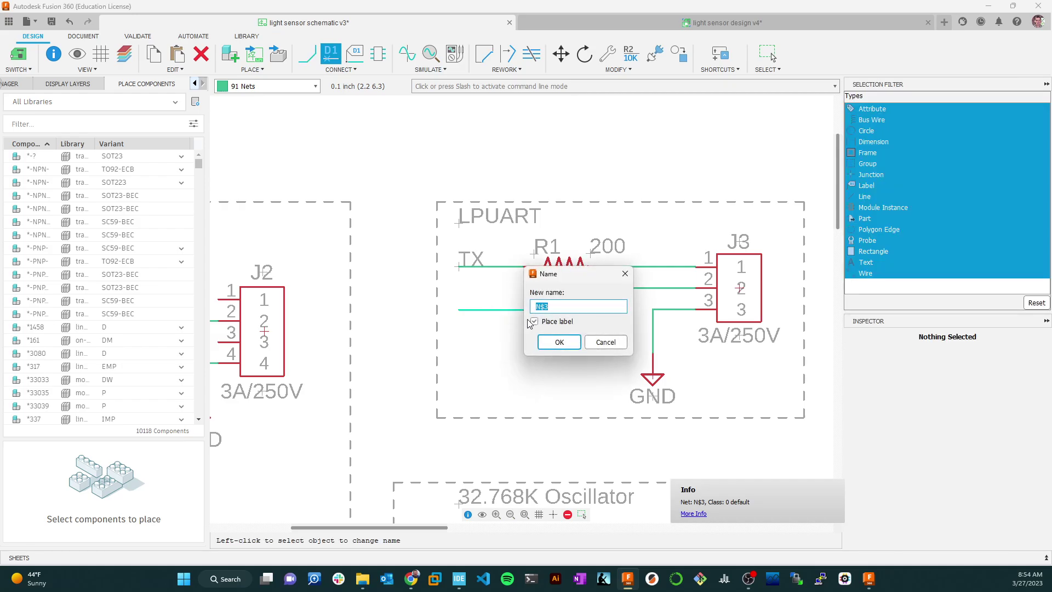
type("RX")
key("Return")
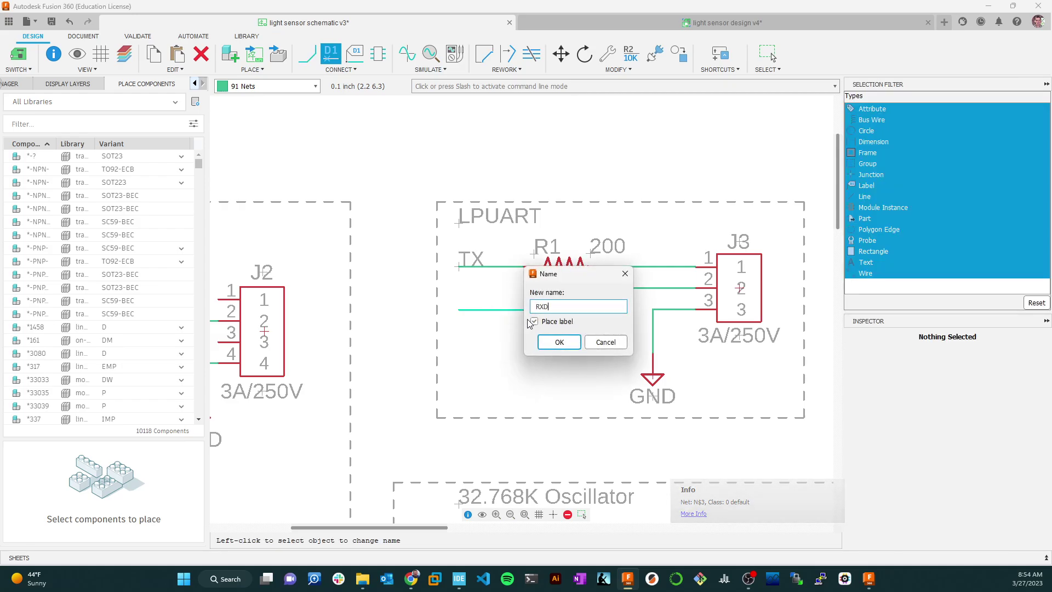
key("Return")
key("l")
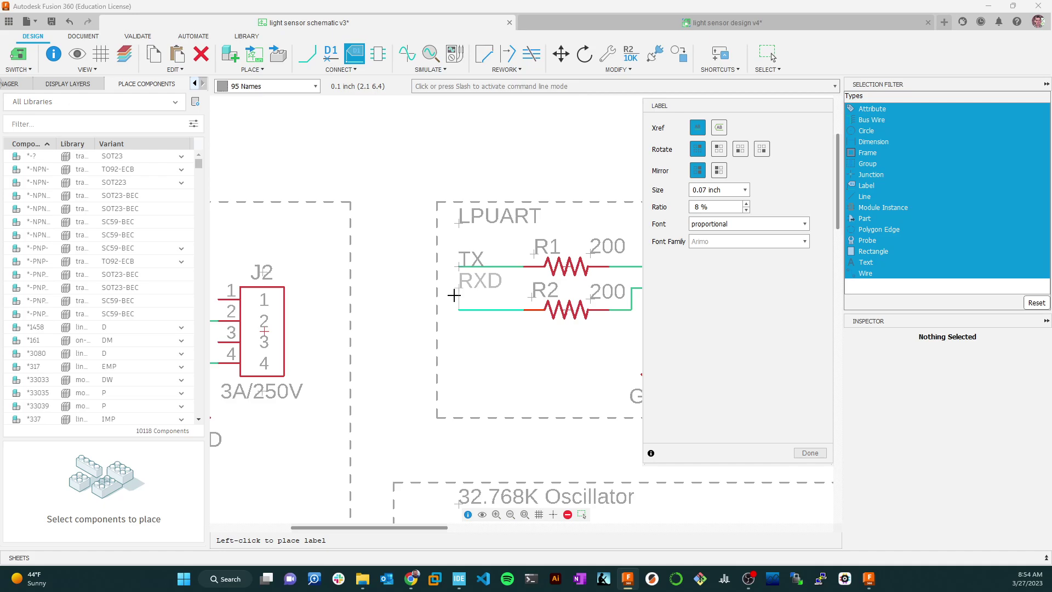
left_click(459, 309)
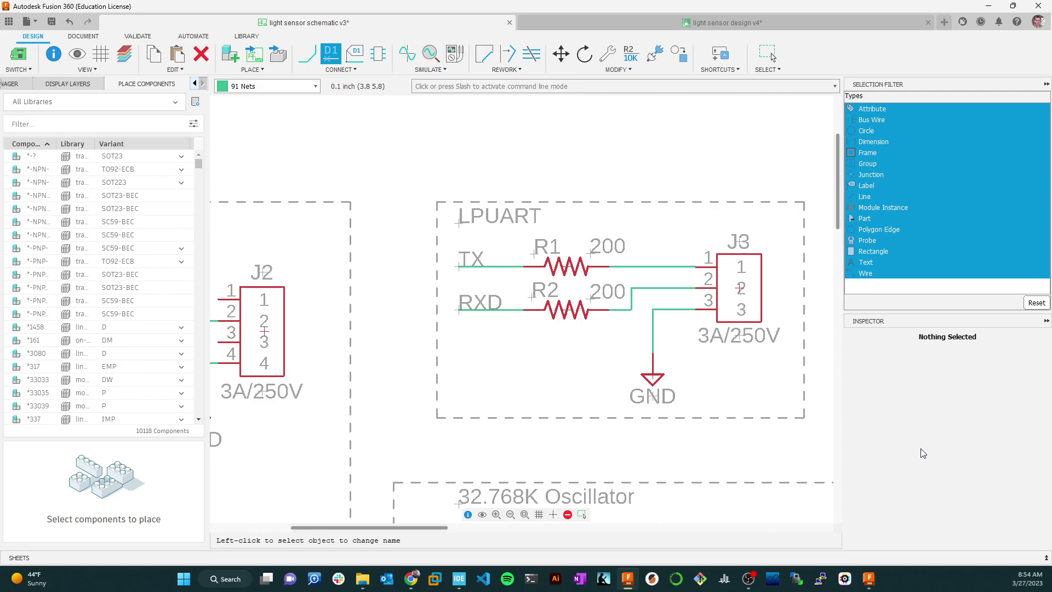
Re-run ERC from the VALIDATE tools, getting a single 'only one pin on net RXD' warning
left_click(137, 36)
left_click(177, 53)
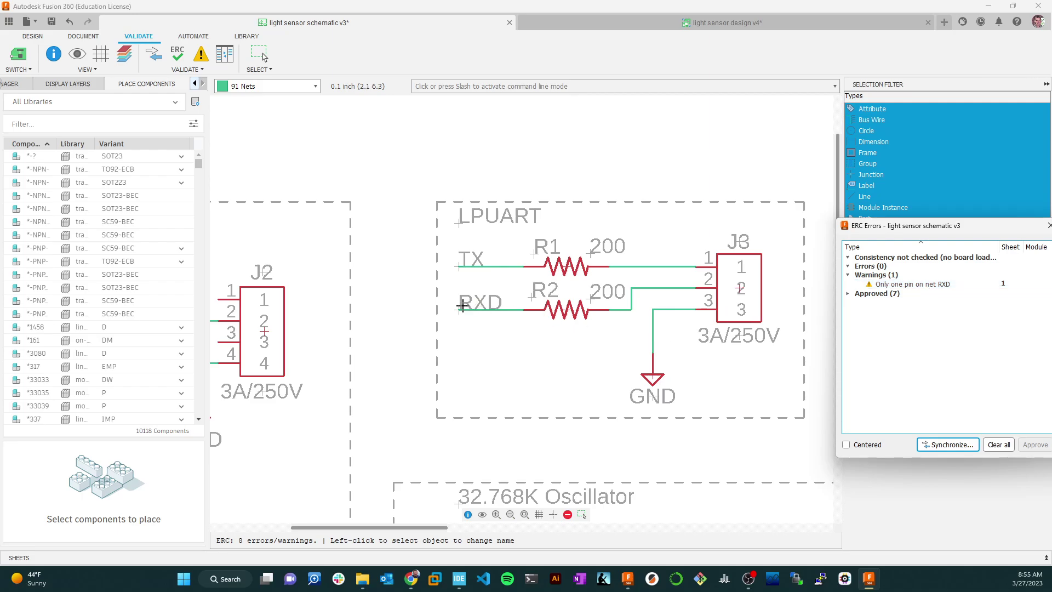
Rename net RXD to RX and confirm merging it into the existing RX net
left_click(479, 311)
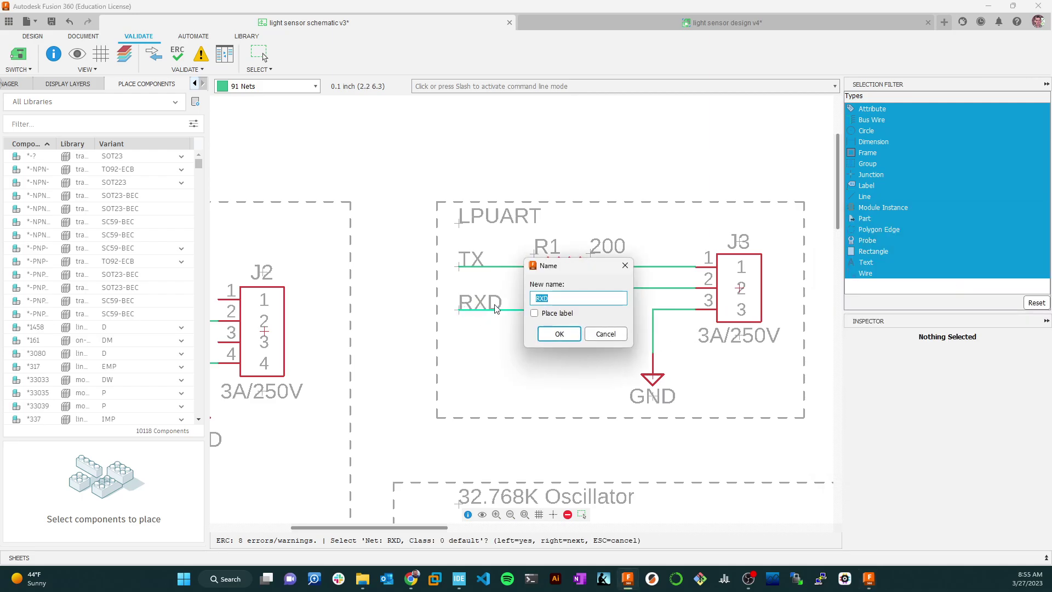
type("RX")
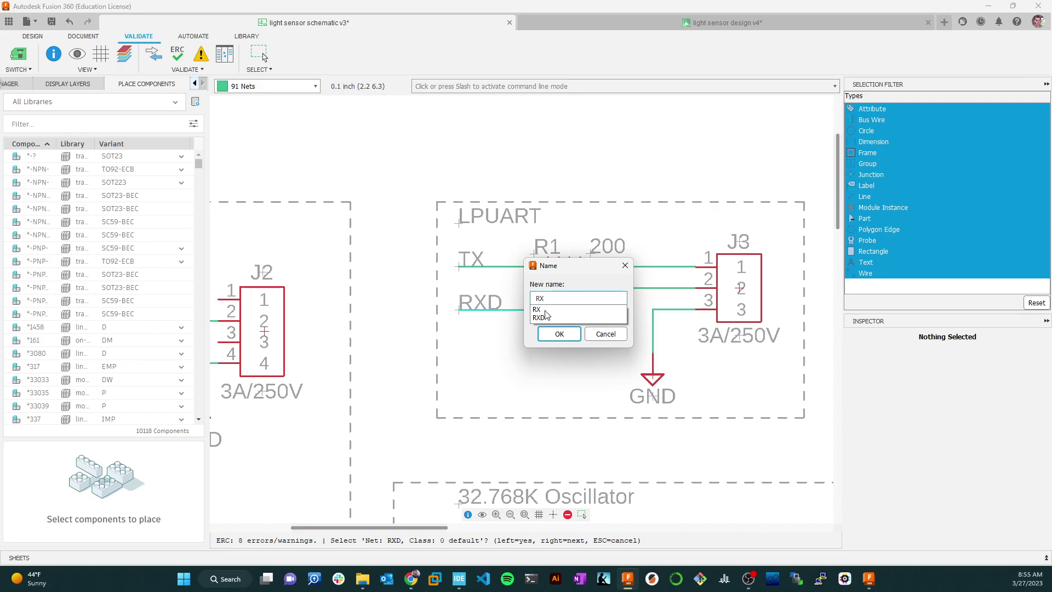
left_click(558, 333)
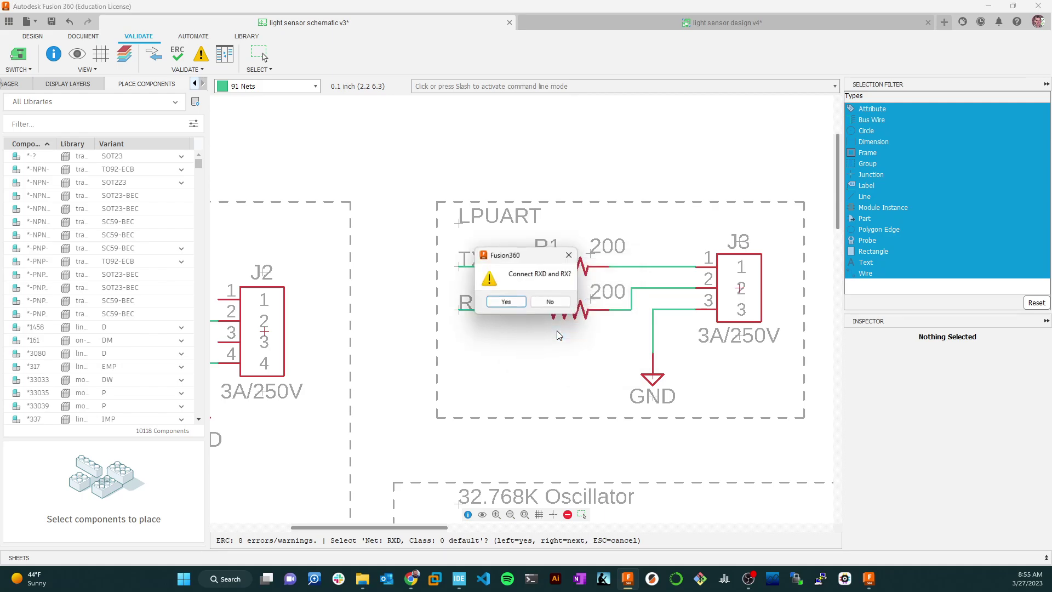
left_click(505, 303)
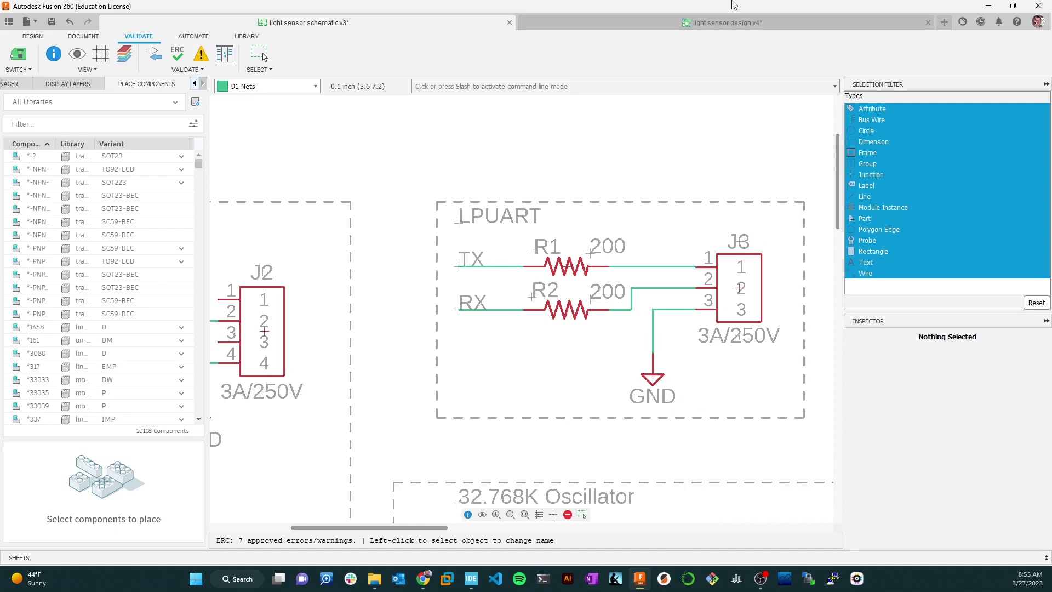
key("alt")
Re-run ERC, confirming 7 approved warnings, and zoom out to show the whole sheet and title block
left_click(179, 54)
scroll(815, 336, "down", 4)
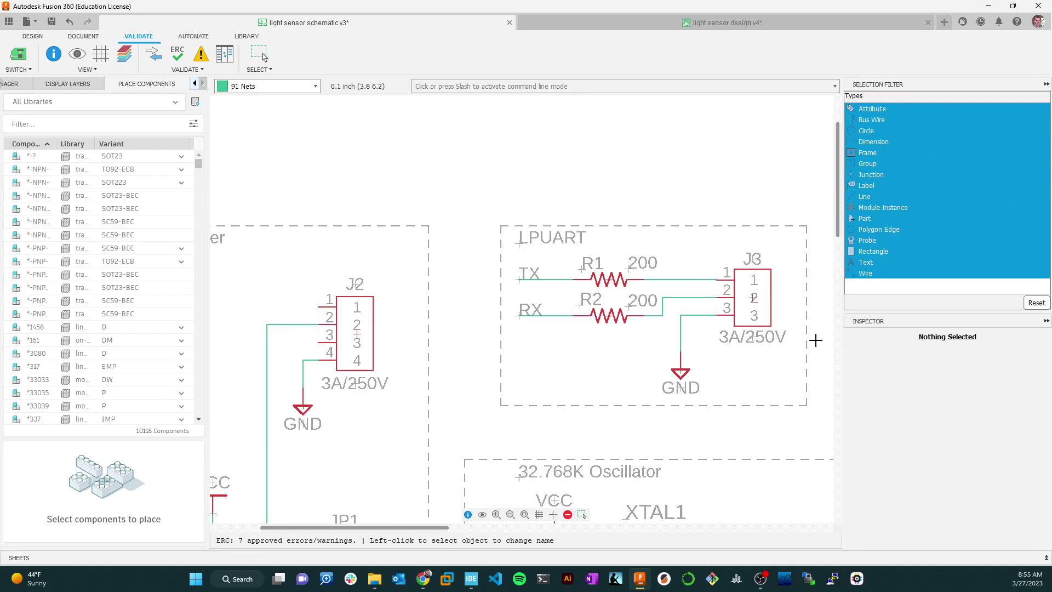
scroll(739, 336, "down", 3)
scroll(594, 298, "up", 2)
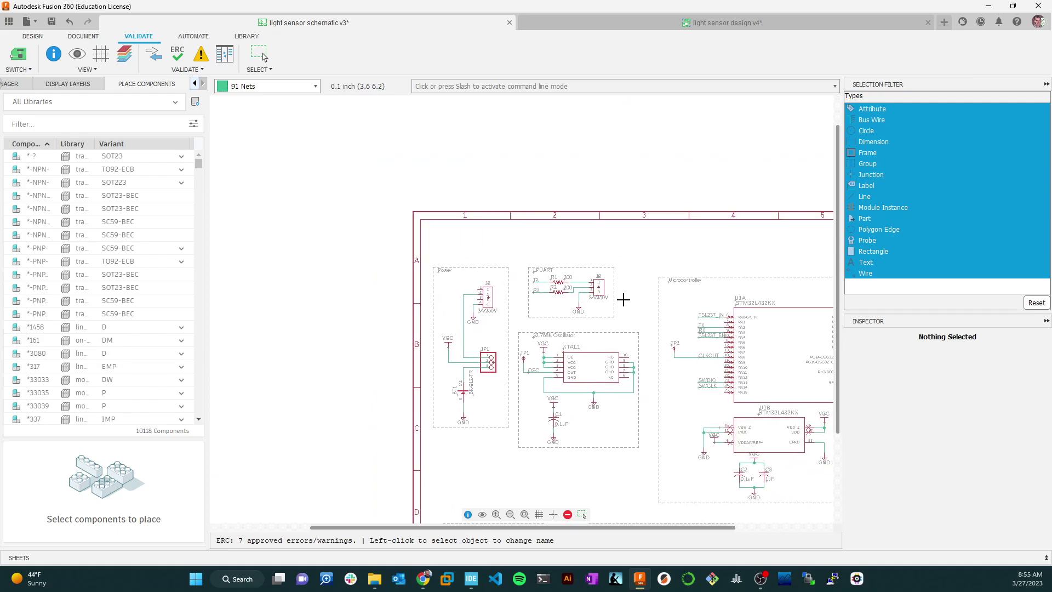
scroll(588, 287, "up", 2)
scroll(588, 287, "down", 4)
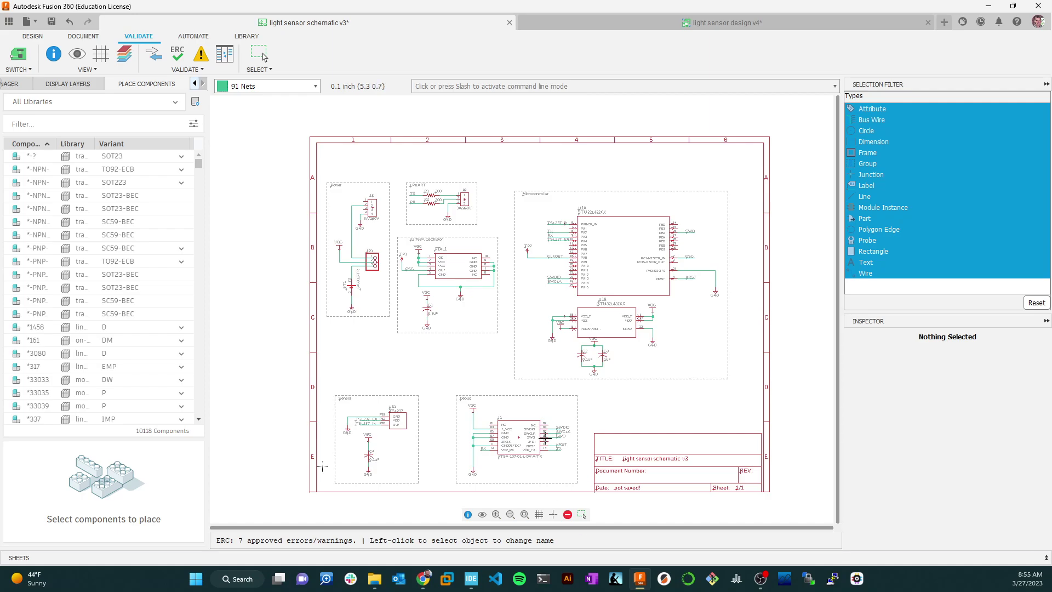
scroll(544, 433, "up", 1)
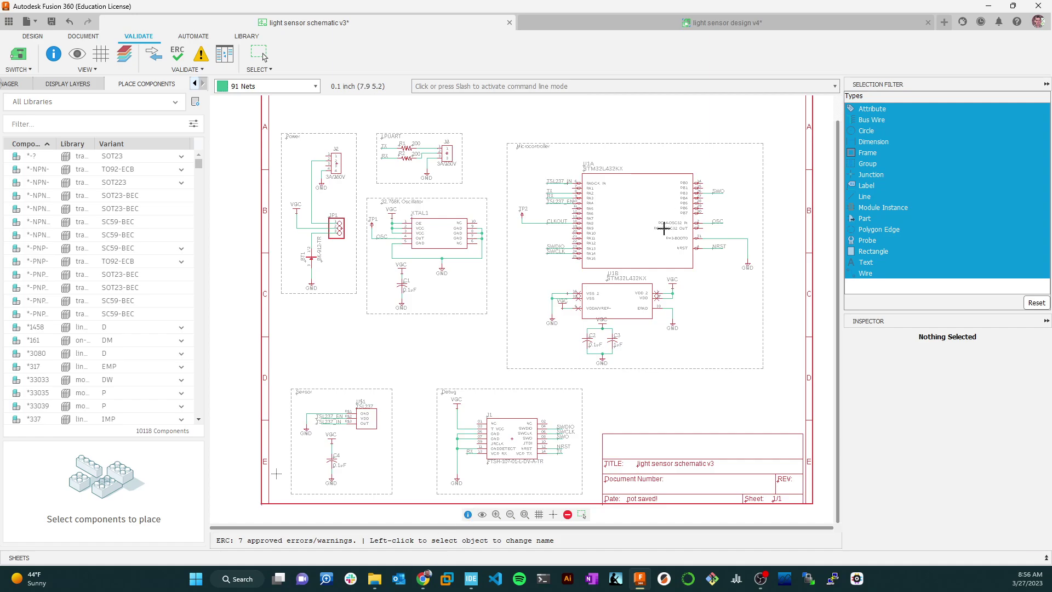
left_click(469, 86)
type("name")
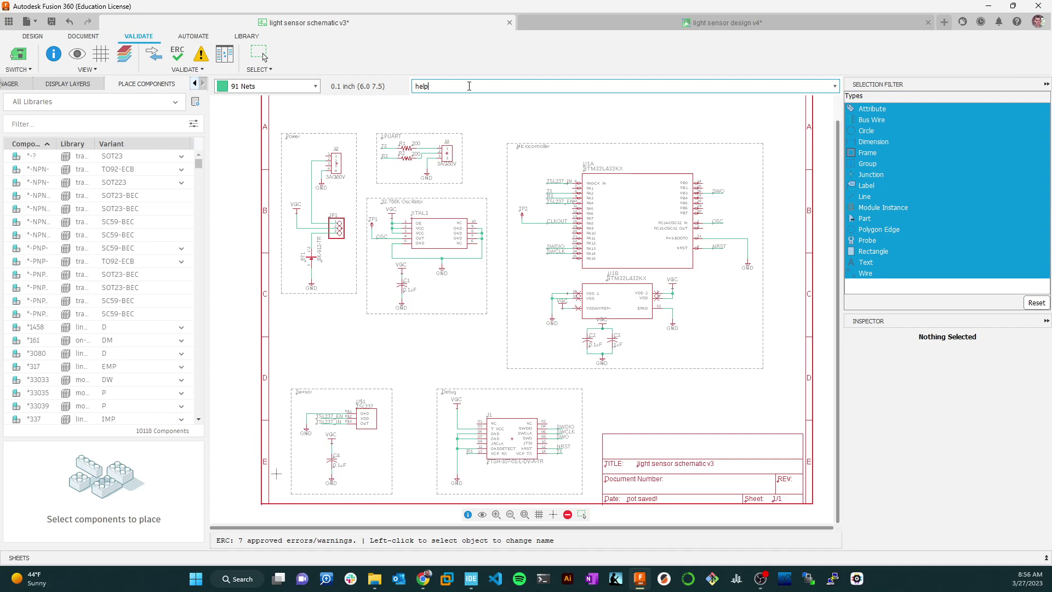
key("Return")
left_click(469, 86)
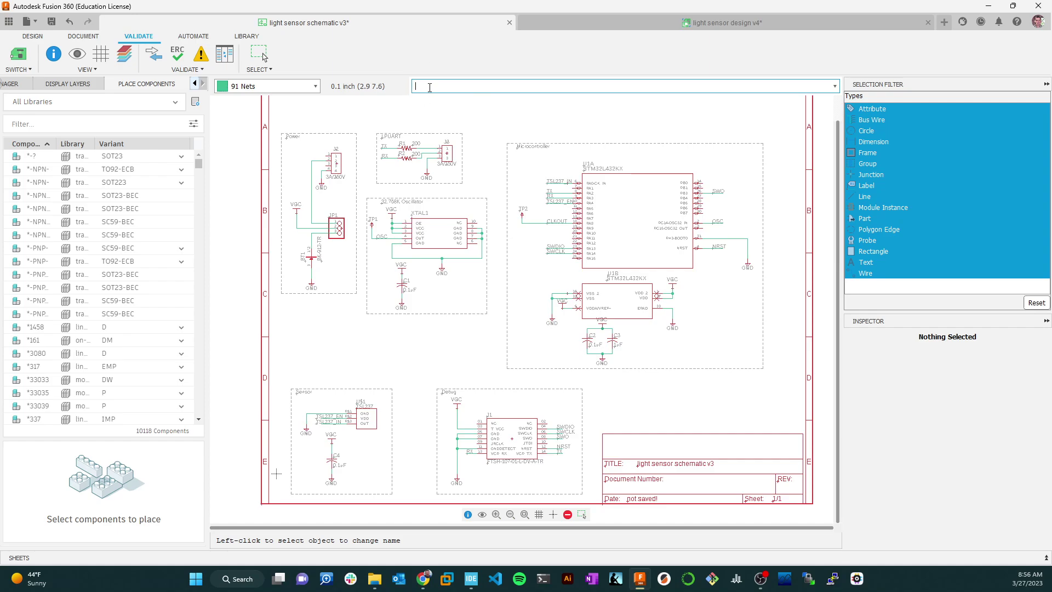
left_click(835, 87)
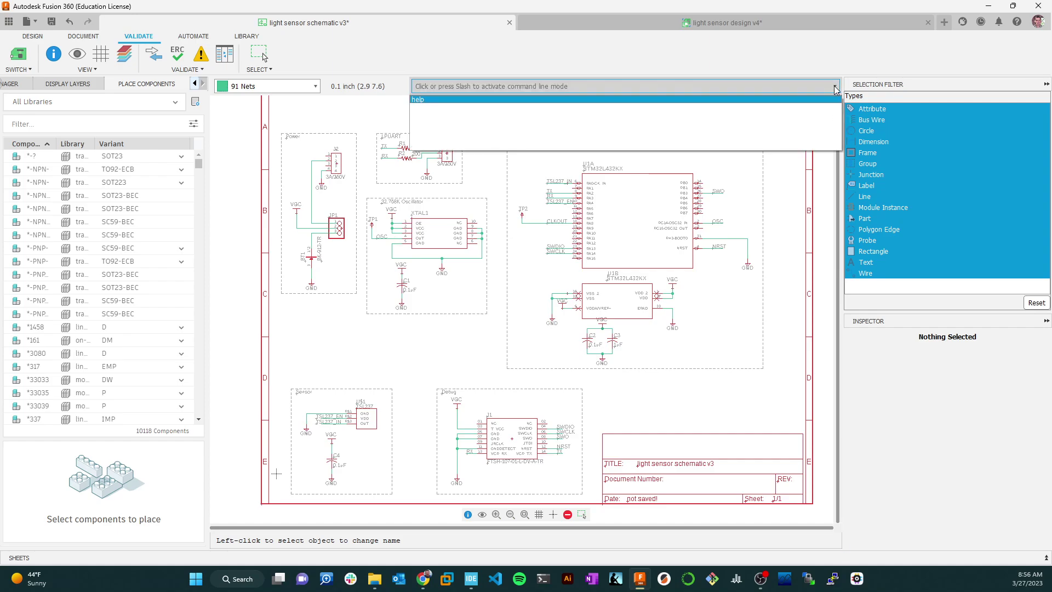
left_click(834, 86)
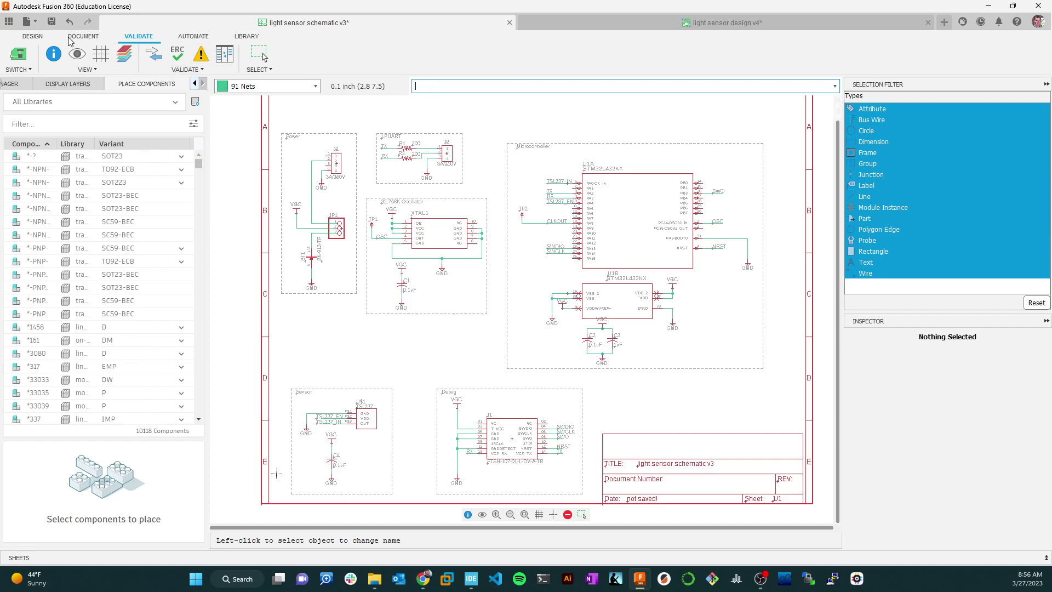
Search for the bom ULP under Run ULP and run it to open the Bill Of Material dialog
left_click(194, 38)
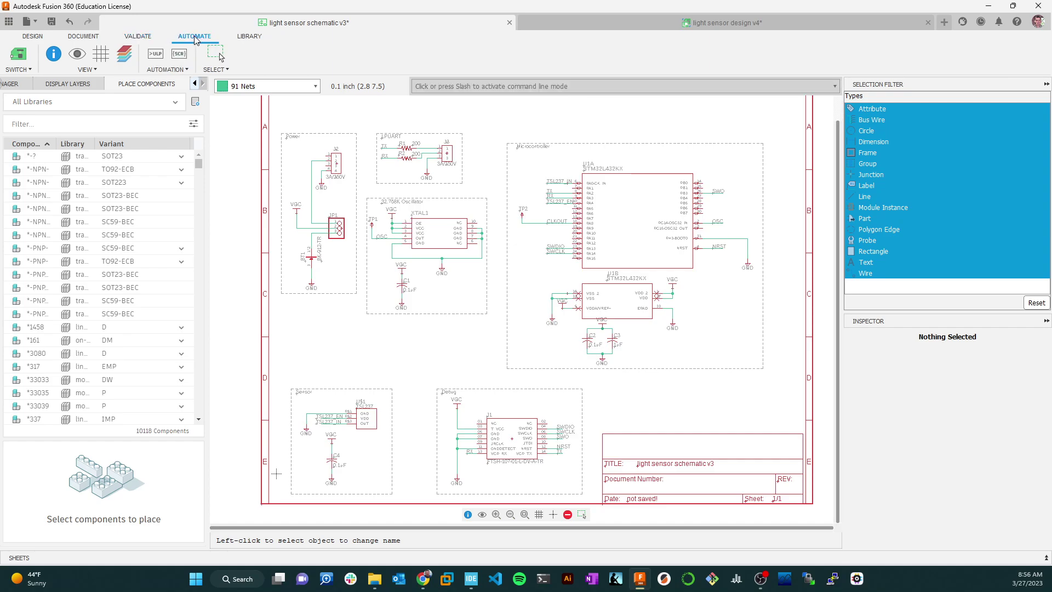
left_click(159, 56)
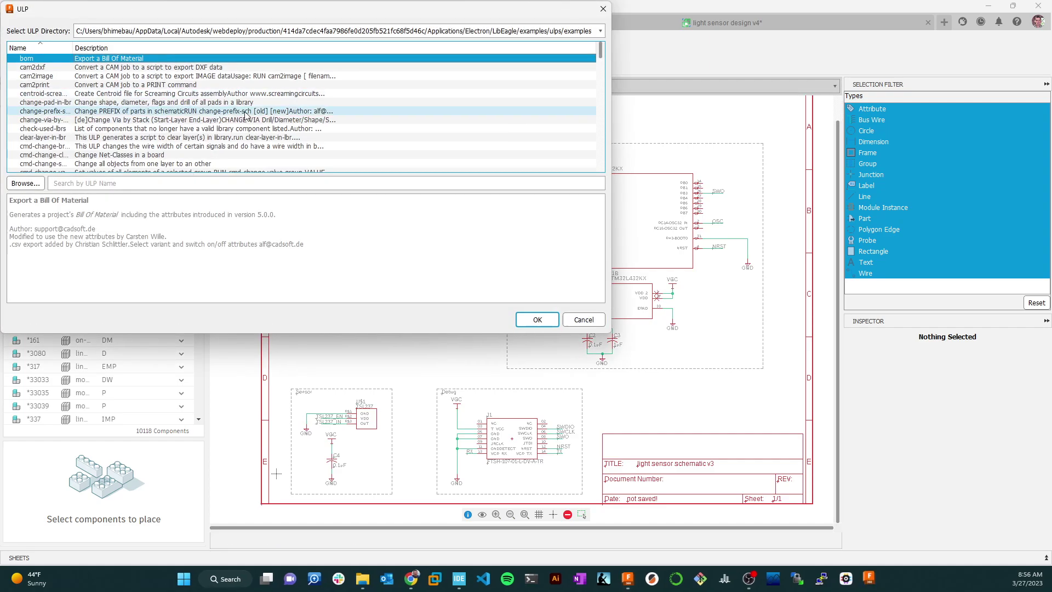
left_click(602, 9)
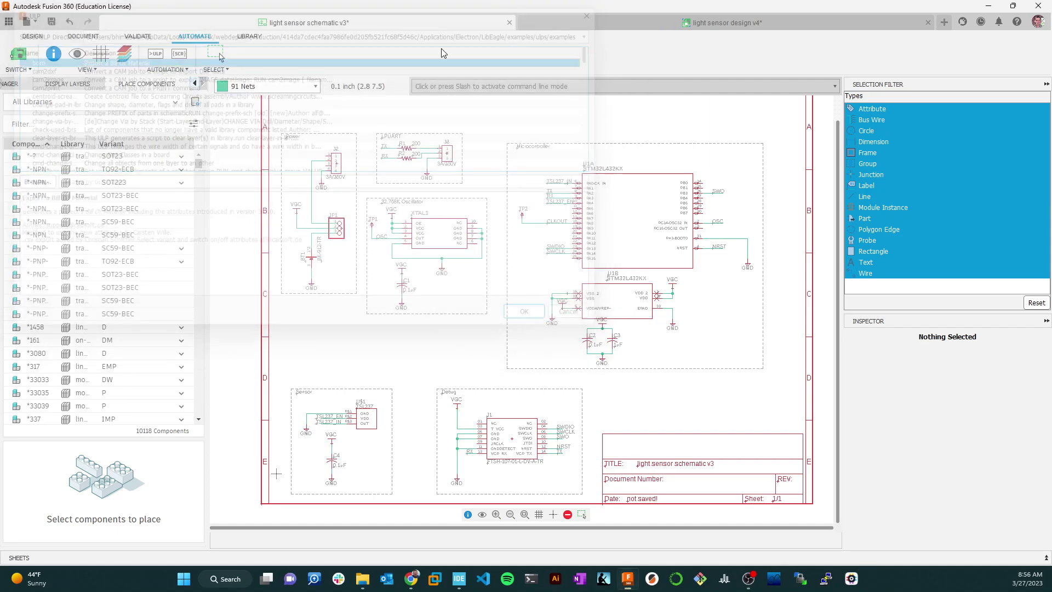
left_click(154, 55)
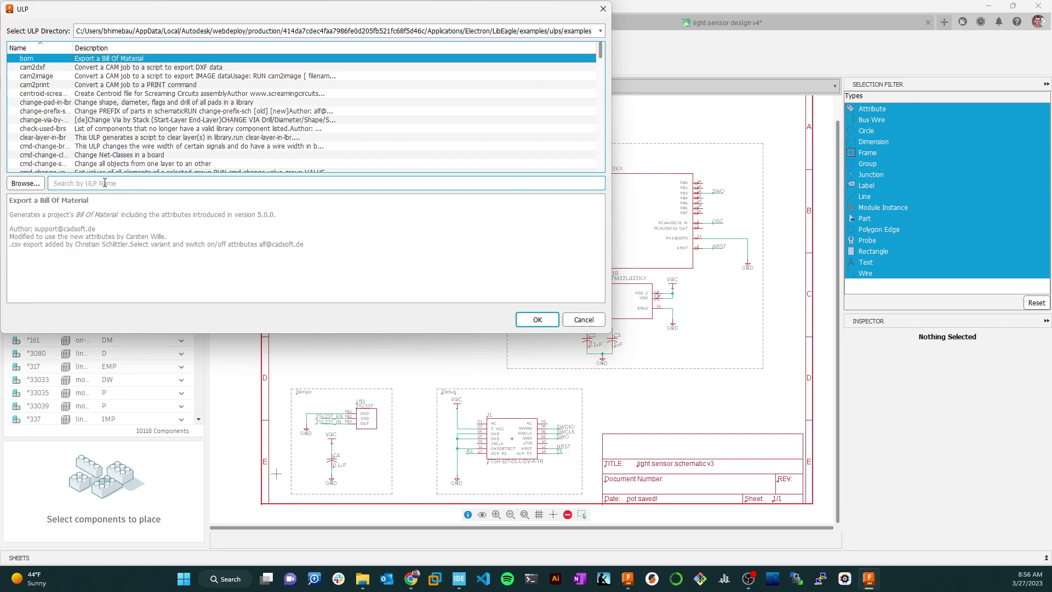
left_click(104, 182)
type("bo")
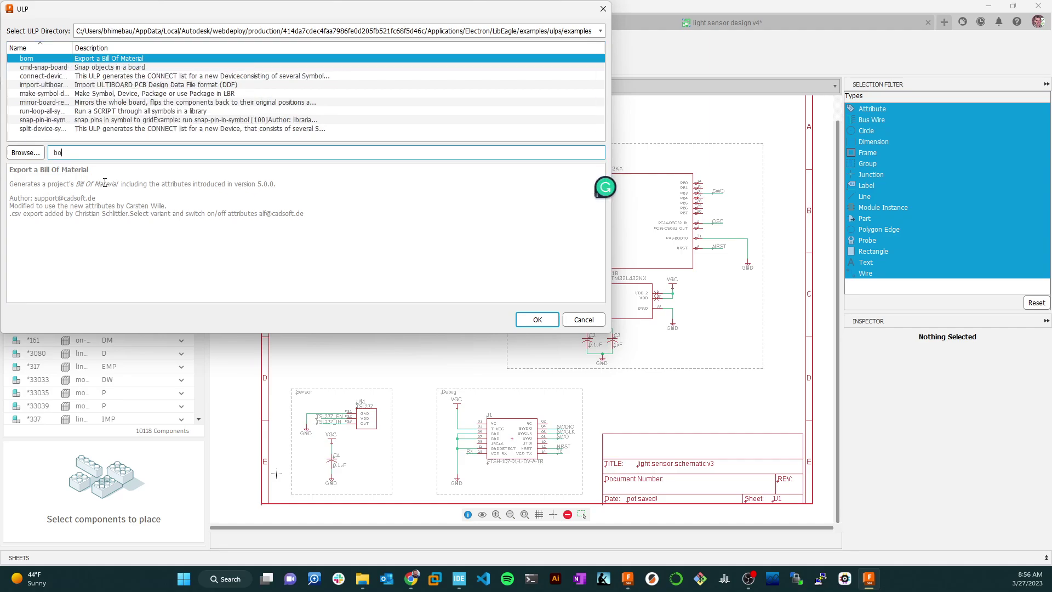
type("m")
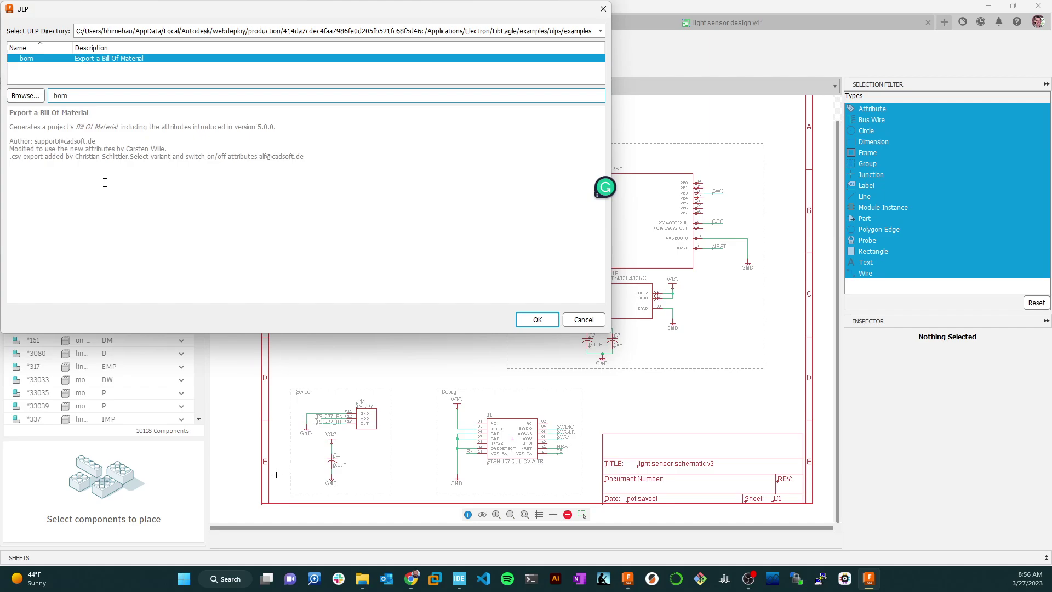
double_click(91, 58)
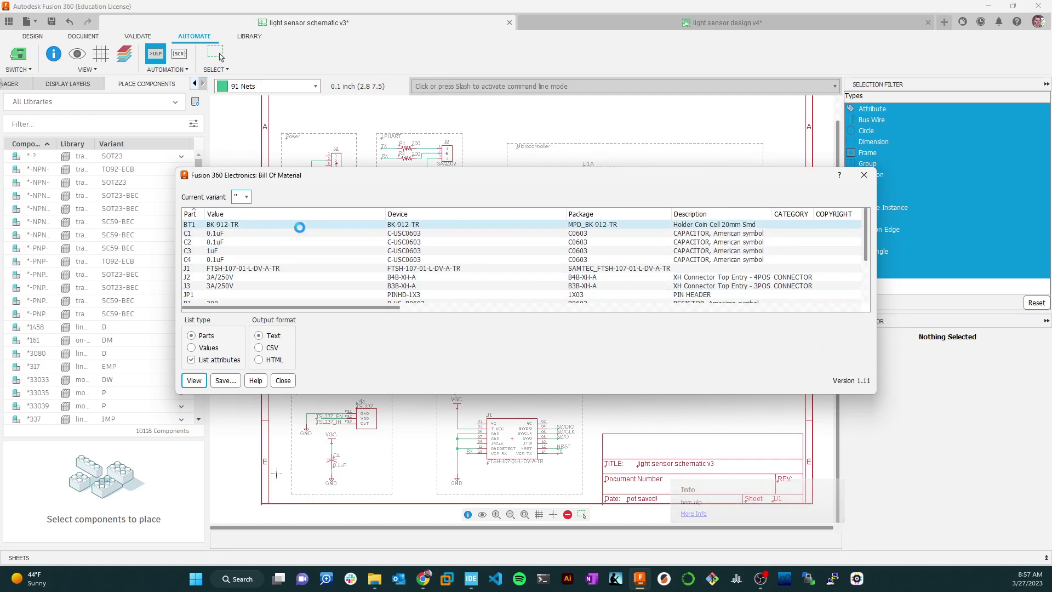
Review the bill of material entries, including C2, R1, C4, J1 and J2
scroll(299, 229, "down", 2)
scroll(300, 233, "up", 2)
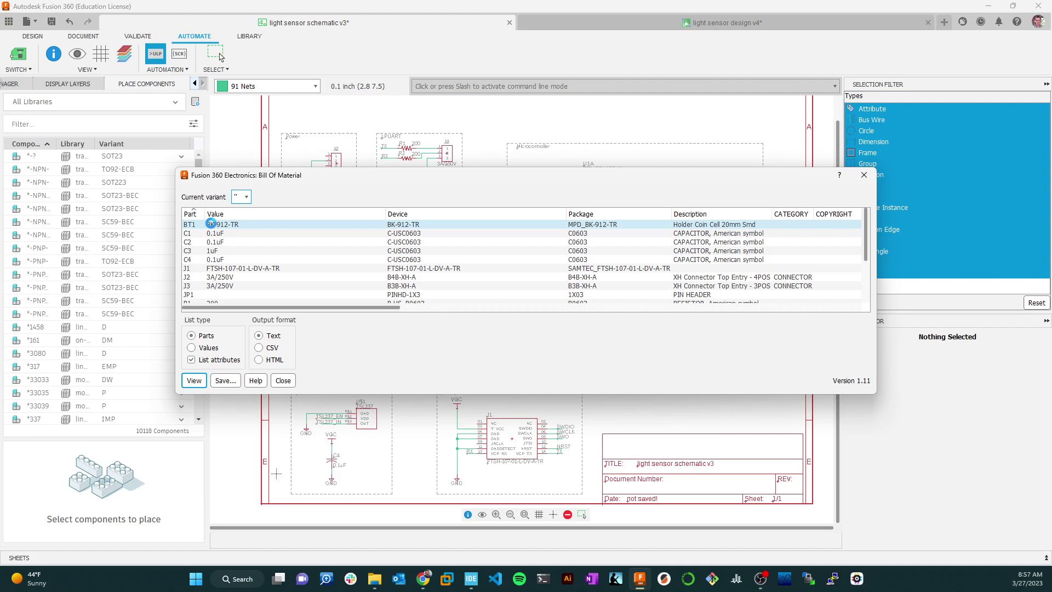
left_click(191, 239)
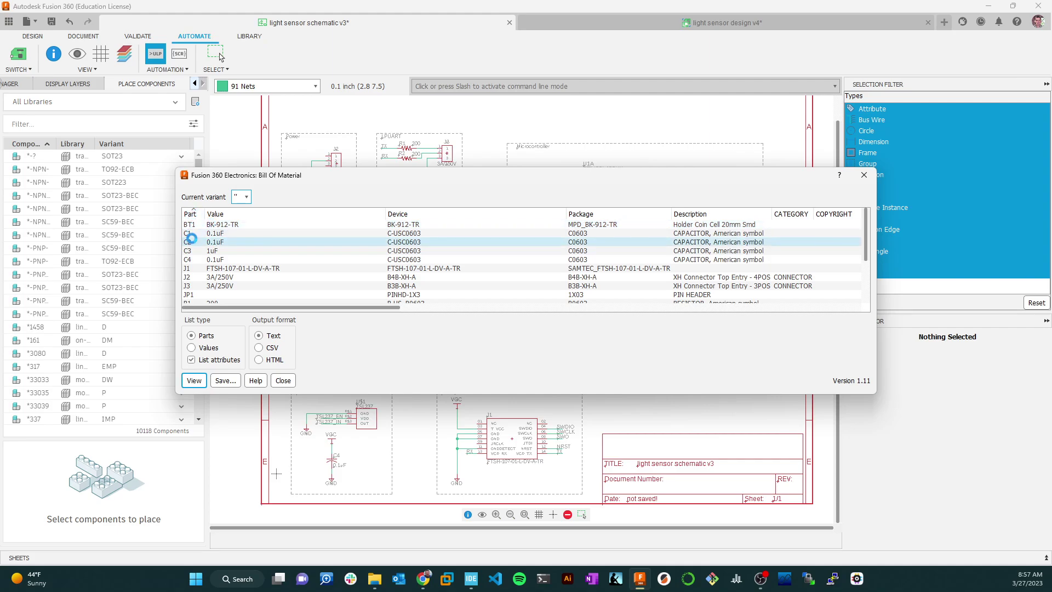
key("Down")
key("Down")
key("Down")
scroll(191, 266, "down", 1)
left_click(197, 285)
left_click(459, 274)
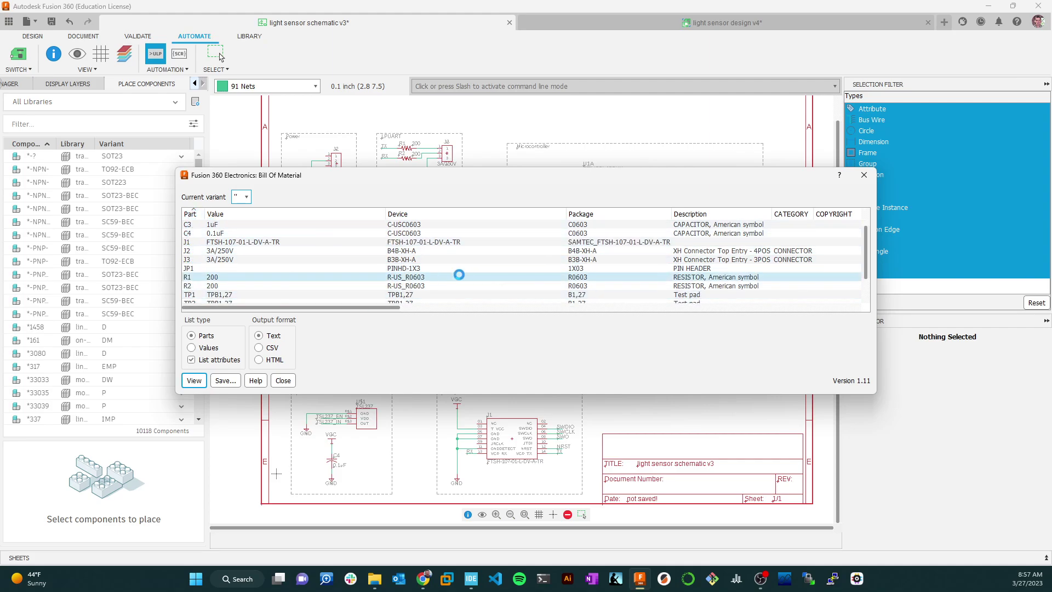
key("Up")
key("Up")
key("Up")
key("Up")
scroll(455, 258, "up", 1)
left_click(438, 259)
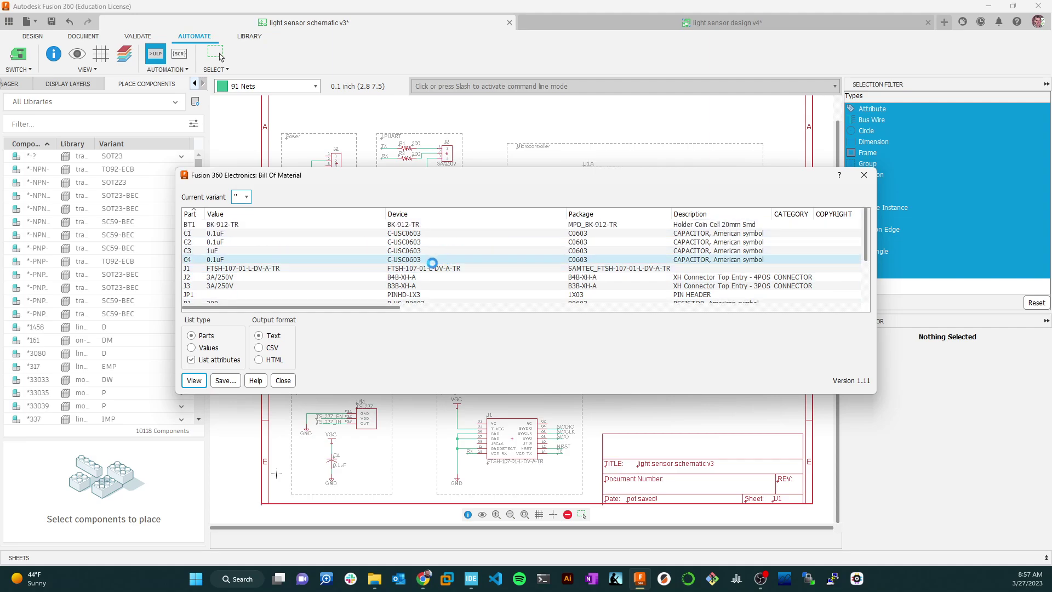
left_click(486, 250)
left_click(578, 237)
left_click(190, 235)
left_click(324, 265)
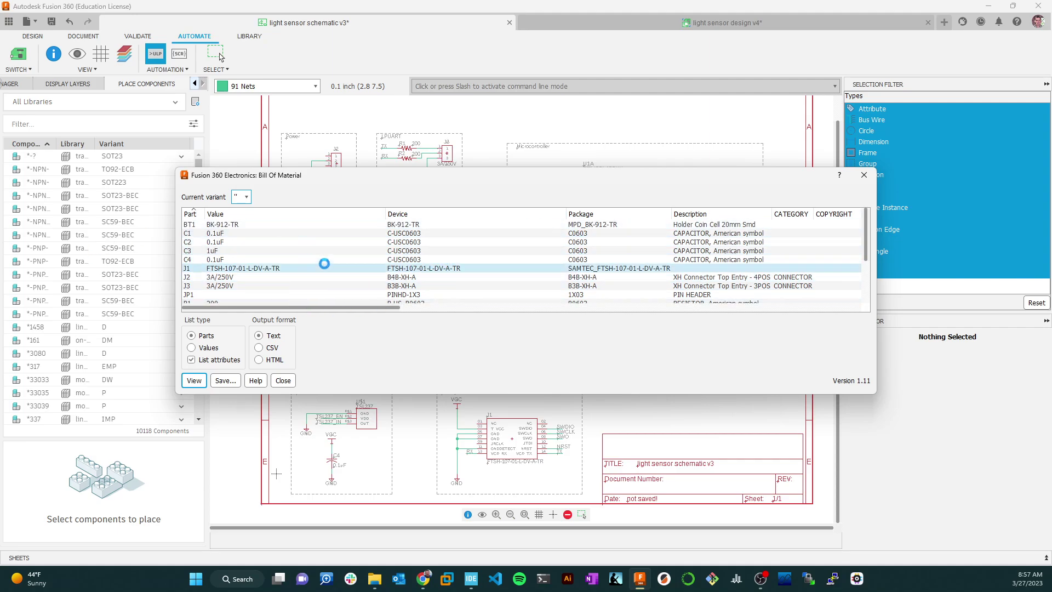
left_click(454, 277)
left_click(447, 268)
List the bill of material by Values and set the output format to CSV
left_click(458, 241)
left_click(191, 348)
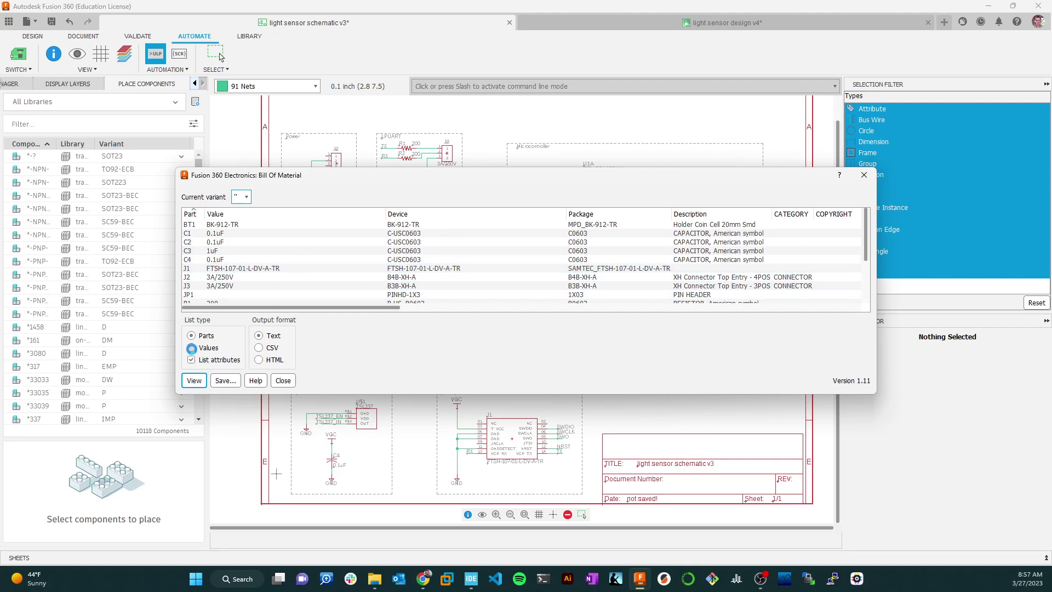
left_click(302, 267)
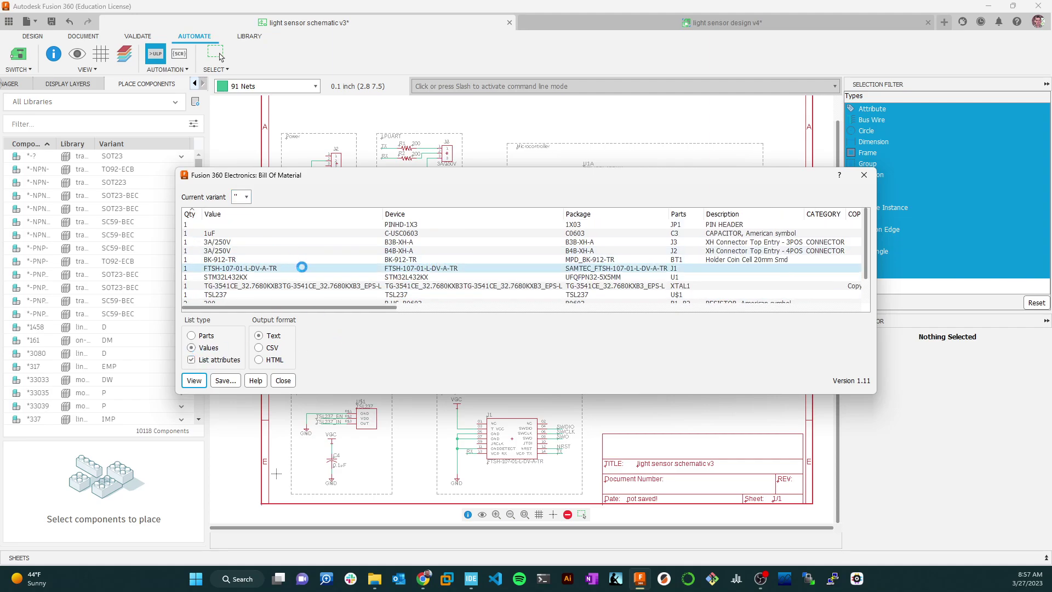
scroll(301, 267, "down", 1)
left_click_drag(302, 267, 226, 251)
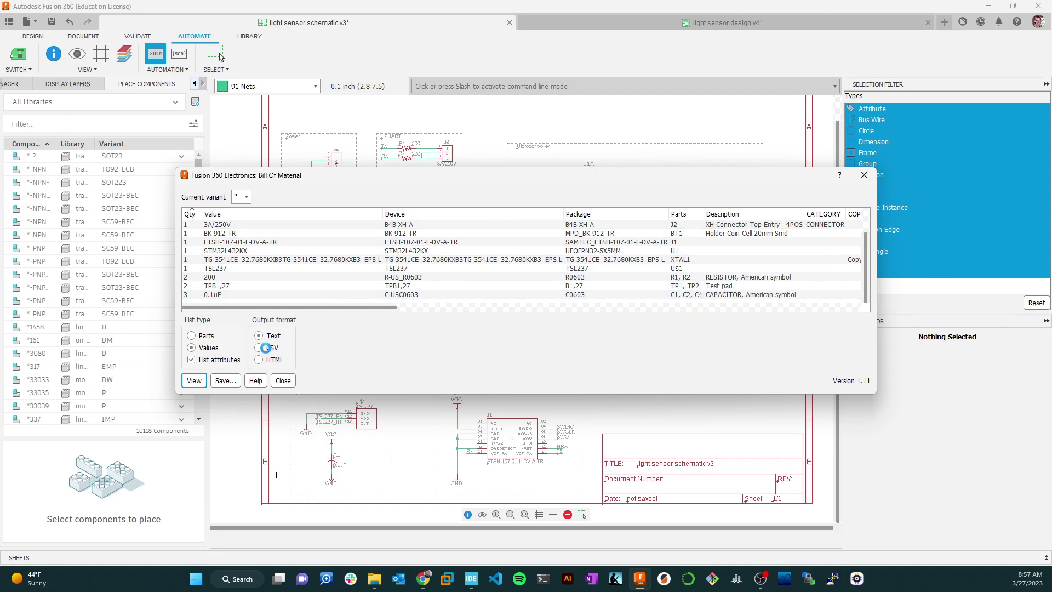
left_click(264, 347)
Save the bill of material CSV to the Desktop as light sensor schematic v3.csv
left_click(225, 380)
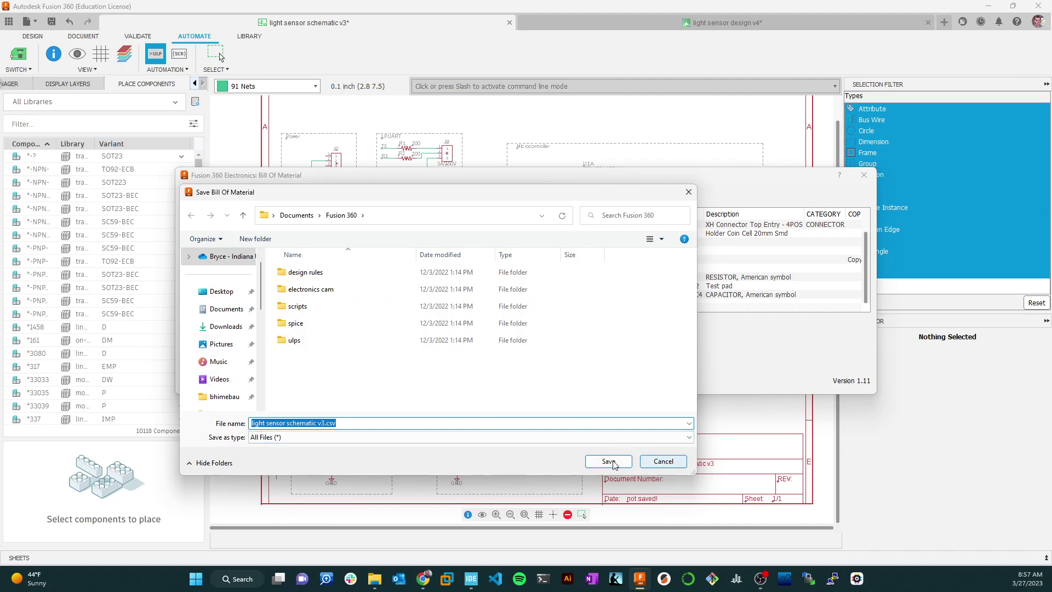
left_click(221, 291)
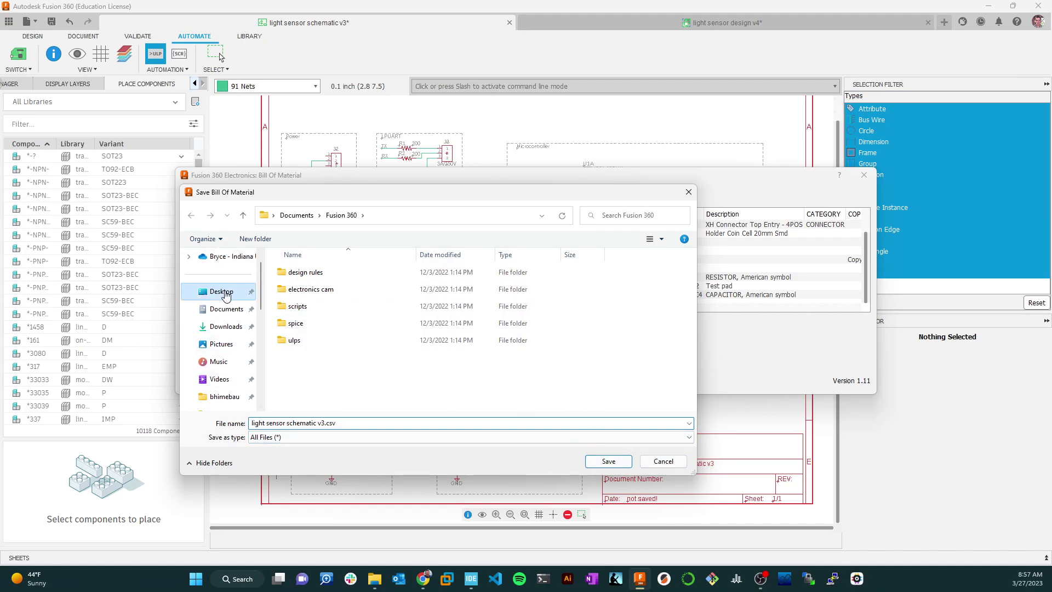
left_click(607, 462)
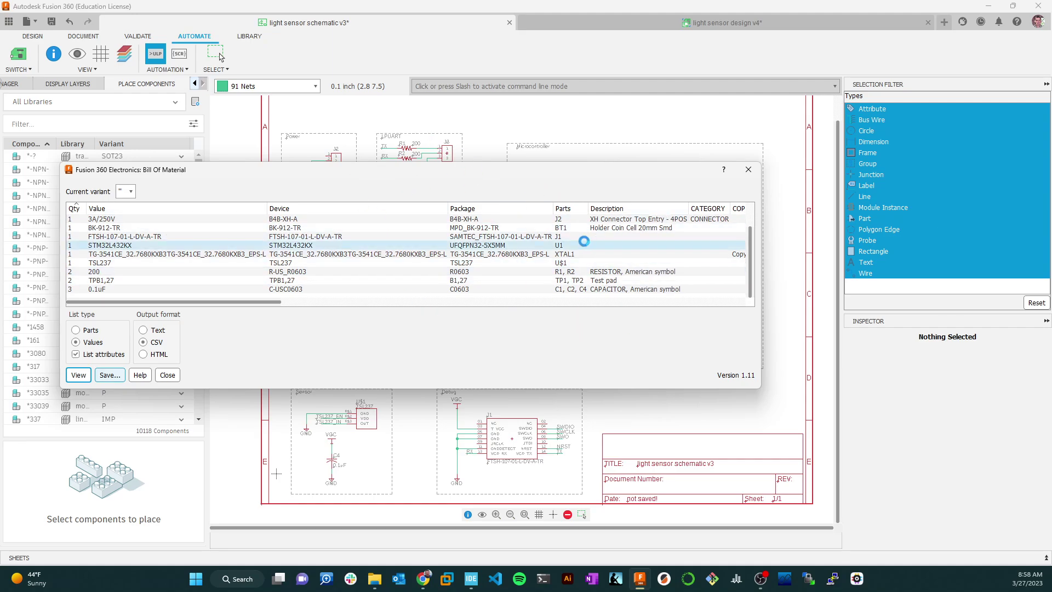
Preview the CSV bill of material text, close the preview, then close the Bill Of Material window
left_click(80, 375)
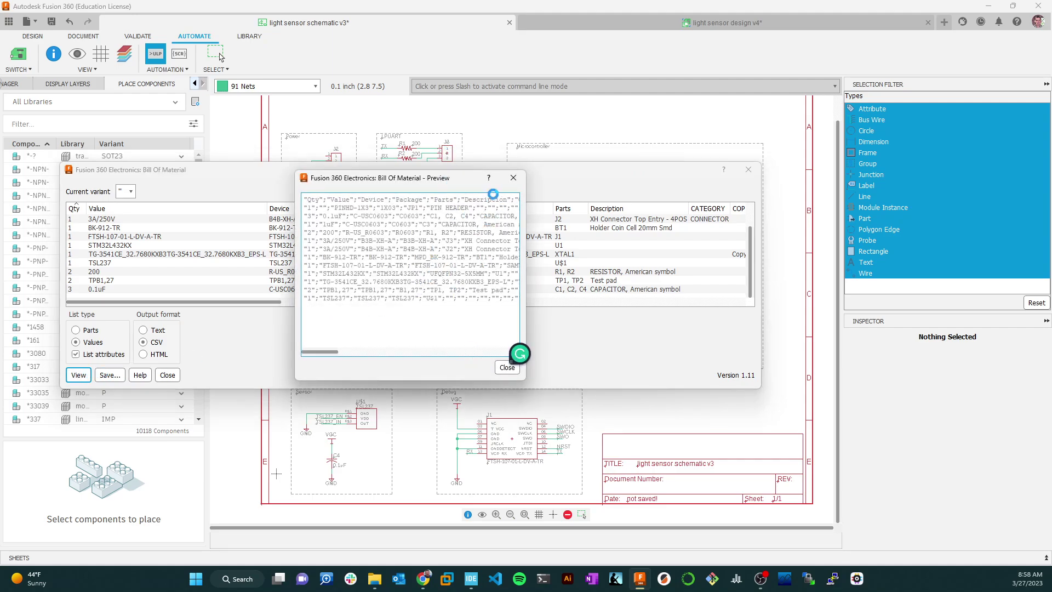
left_click_drag(428, 184, 360, 208)
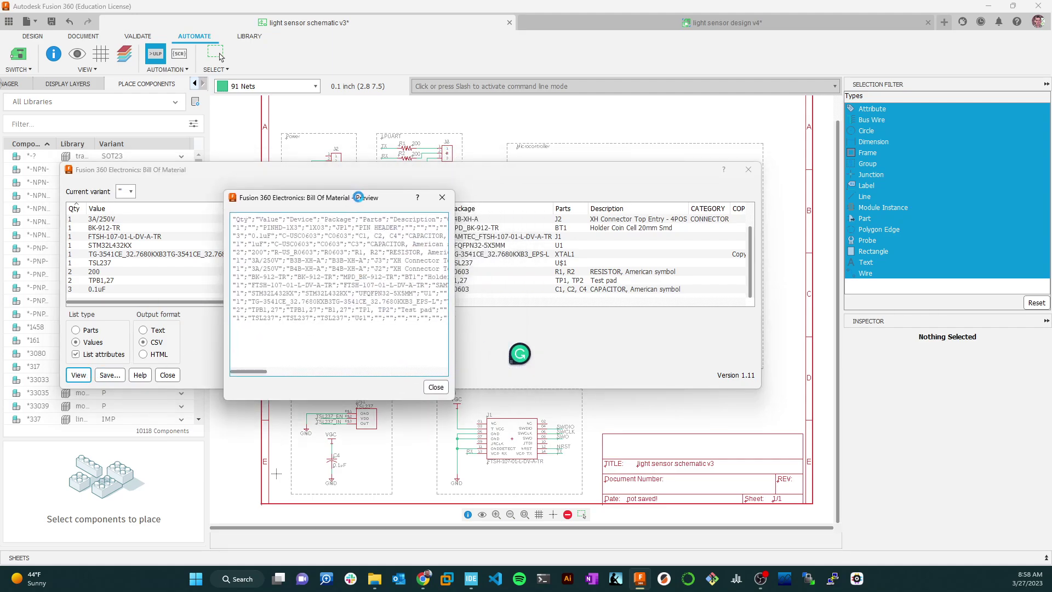
left_click(435, 203)
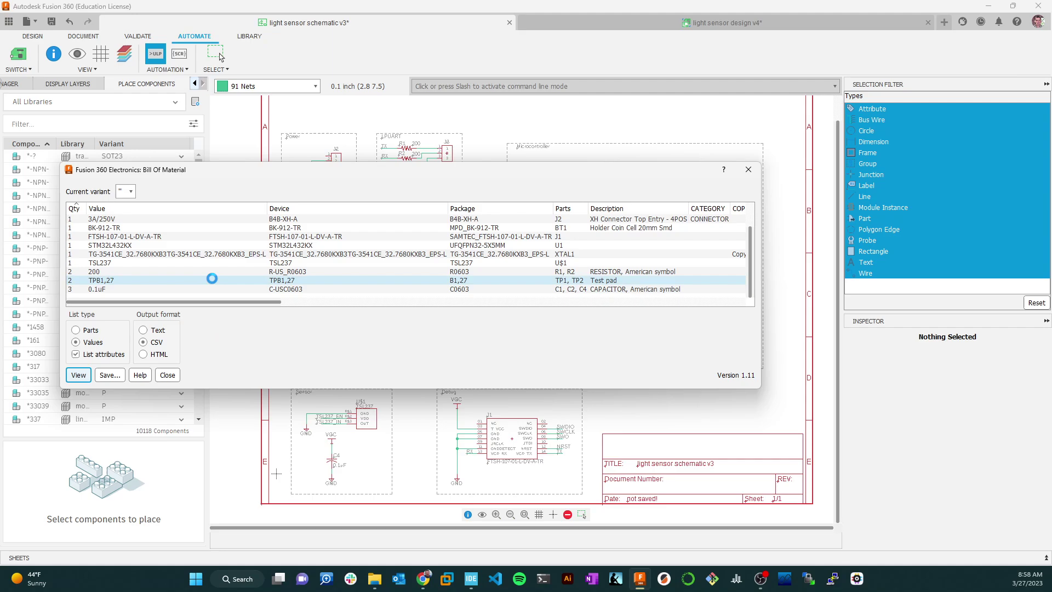
left_click(167, 376)
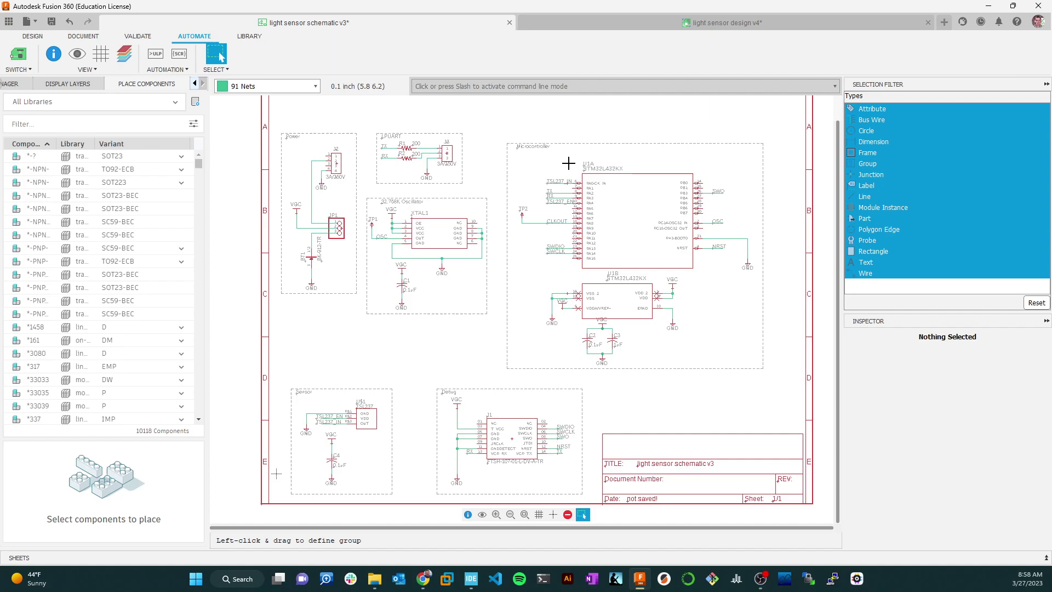
scroll(568, 163, "down", 1)
scroll(627, 169, "down", 1)
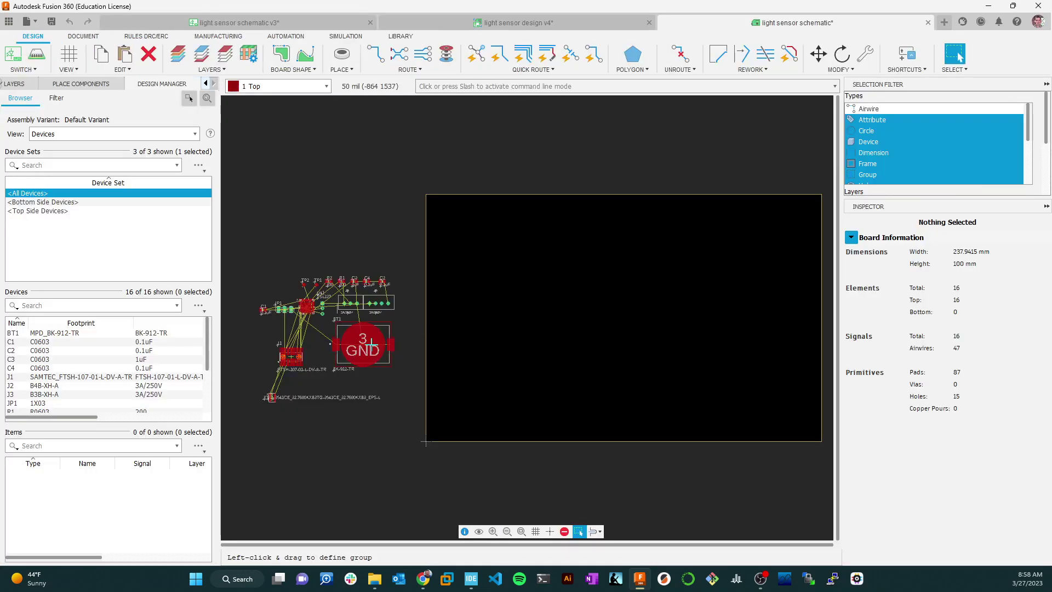
Drag battery BT1 onto the board and shift it lower with Move
scroll(367, 345, "up", 2)
scroll(327, 290, "up", 4)
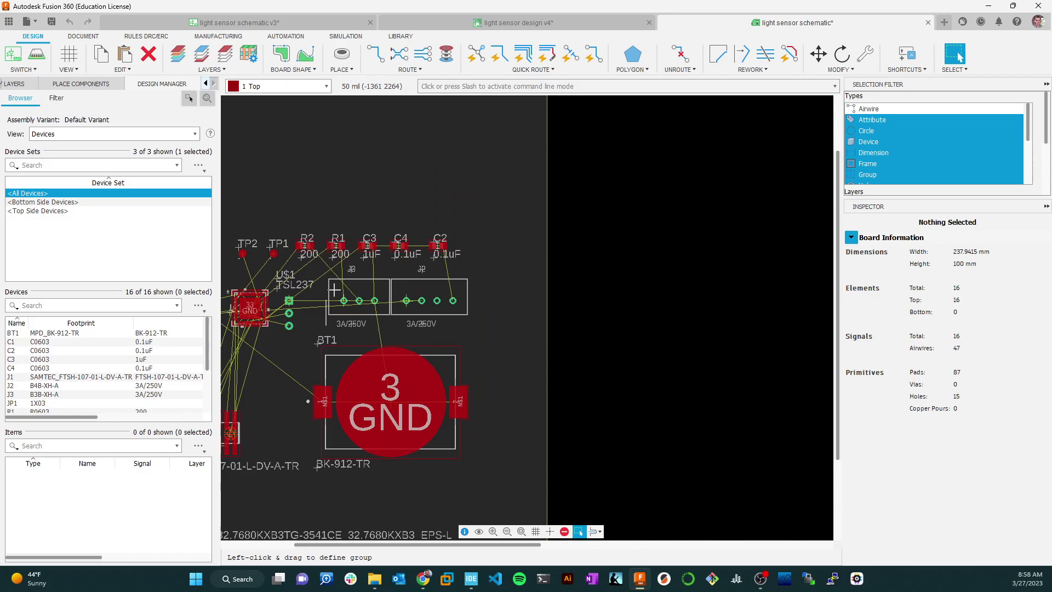
scroll(327, 289, "down", 3)
scroll(329, 304, "down", 3)
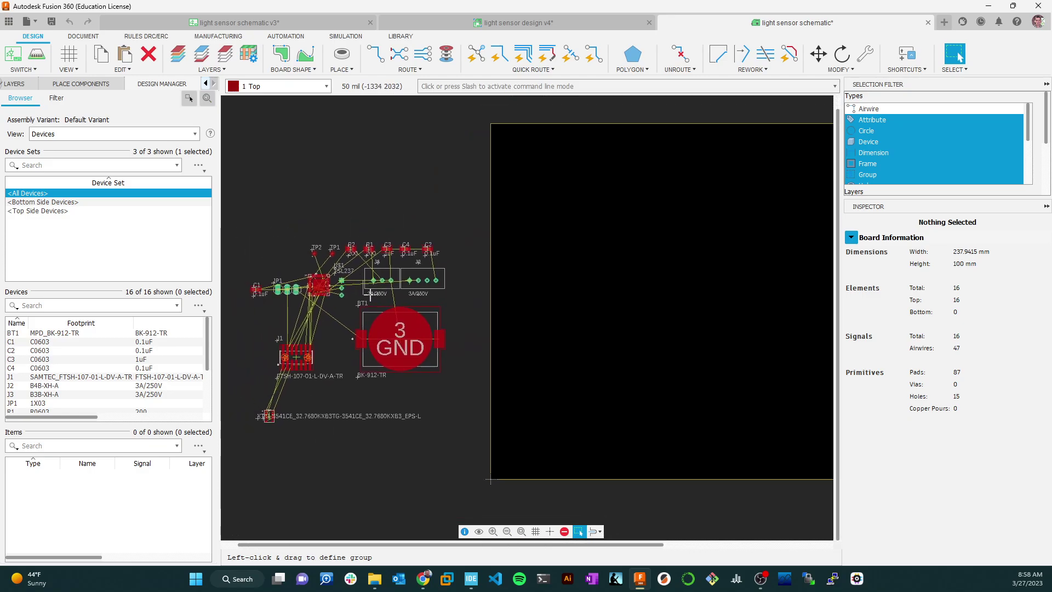
scroll(542, 254, "down", 3)
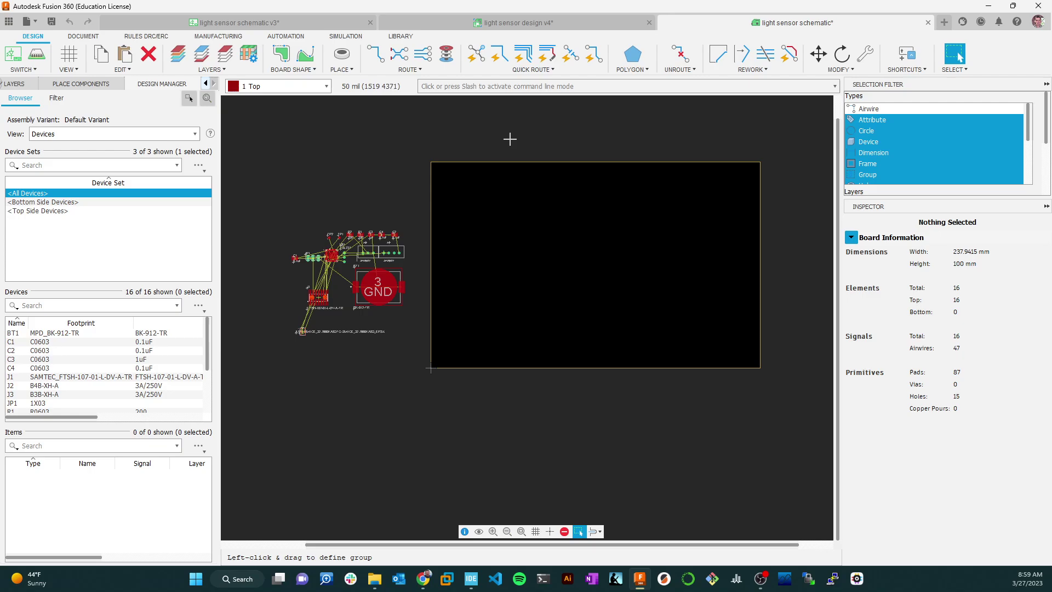
left_click_drag(378, 285, 523, 262)
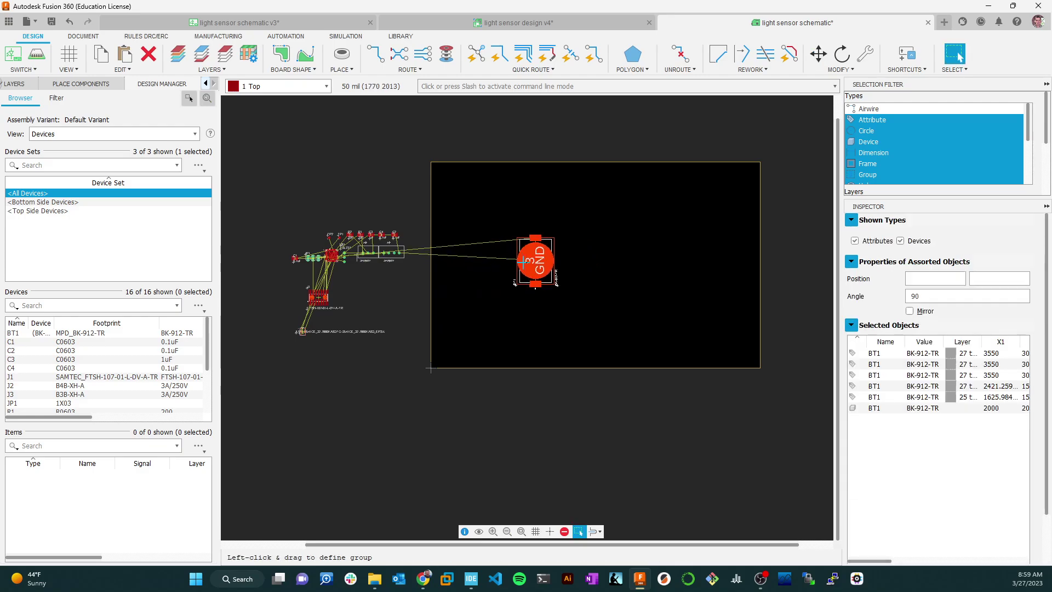
left_click(526, 260)
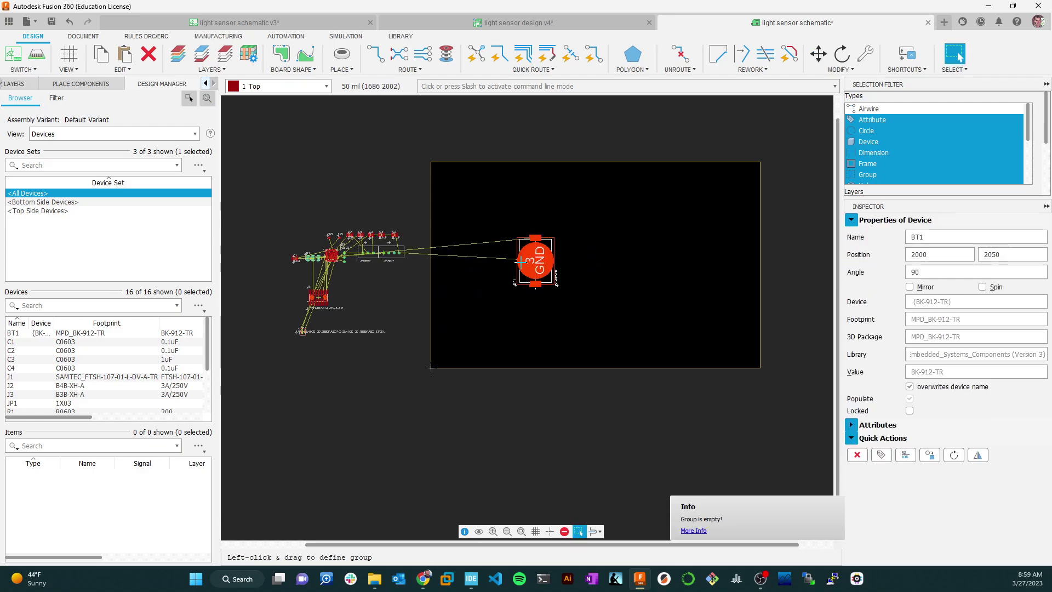
key("m")
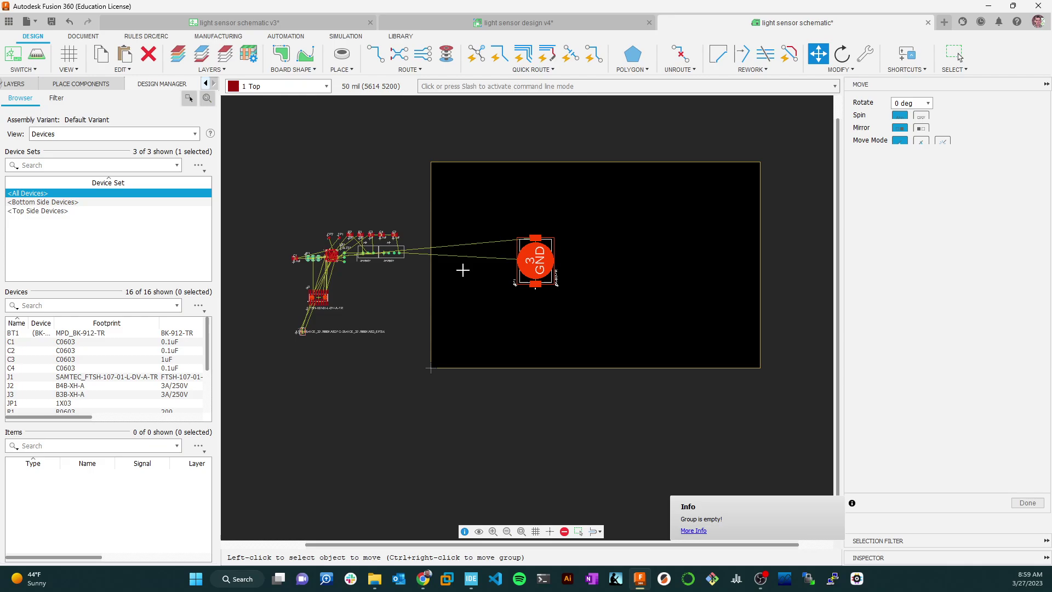
scroll(535, 280, "up", 5)
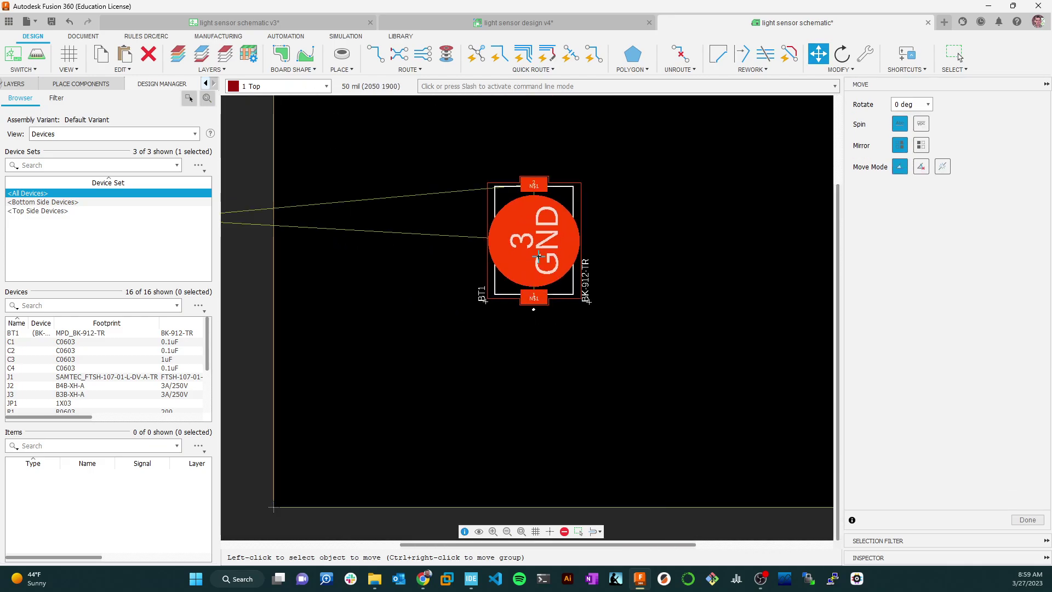
left_click_drag(538, 256, 538, 312)
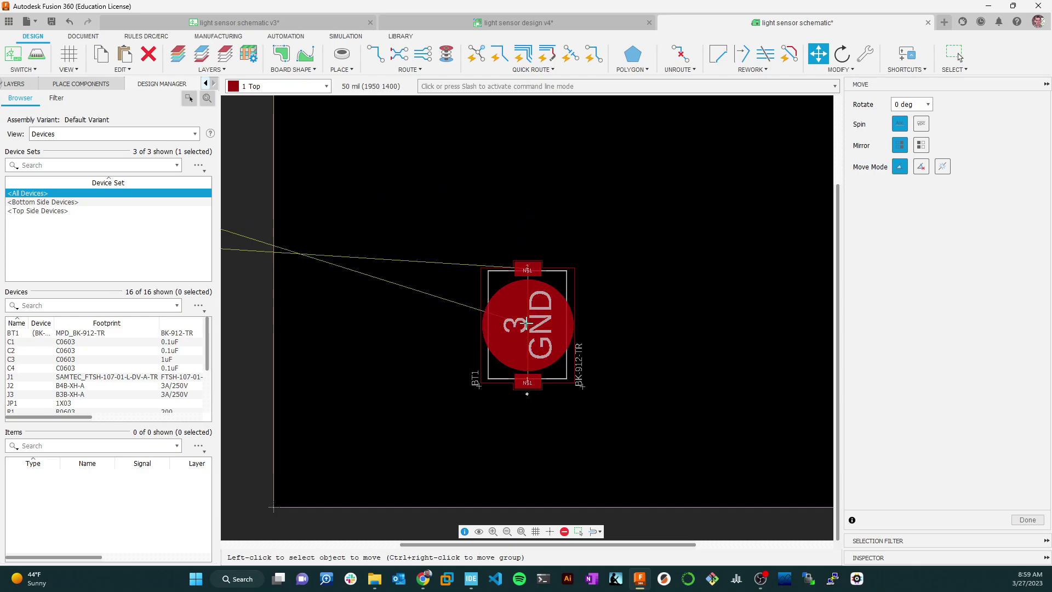
left_click(959, 57)
left_click_drag(525, 322, 518, 327)
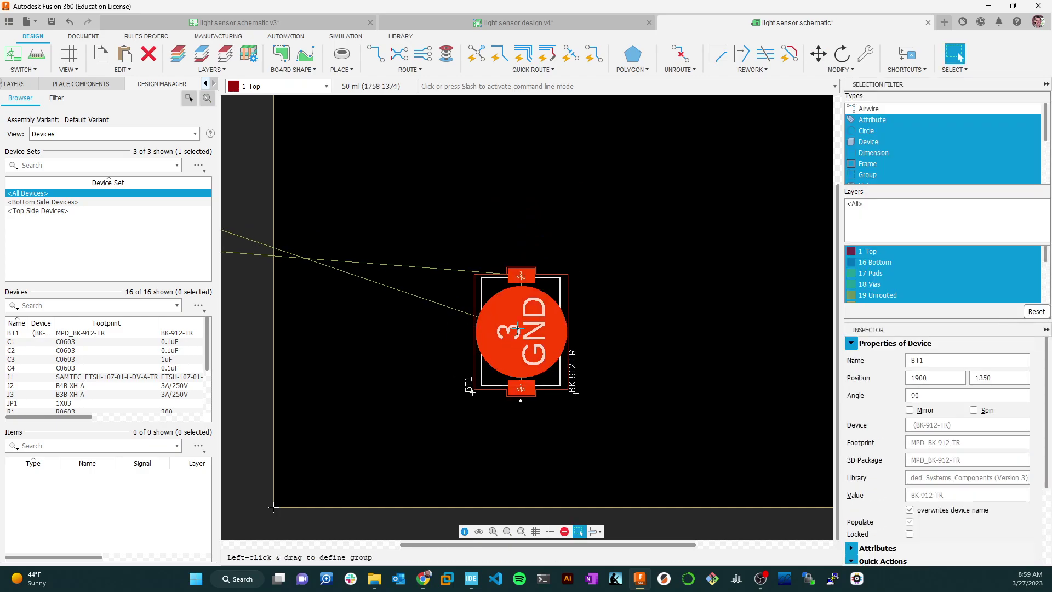
Flip BT1 between sides and set it on the top layer at 750, 1450, rotated 90°
key("m")
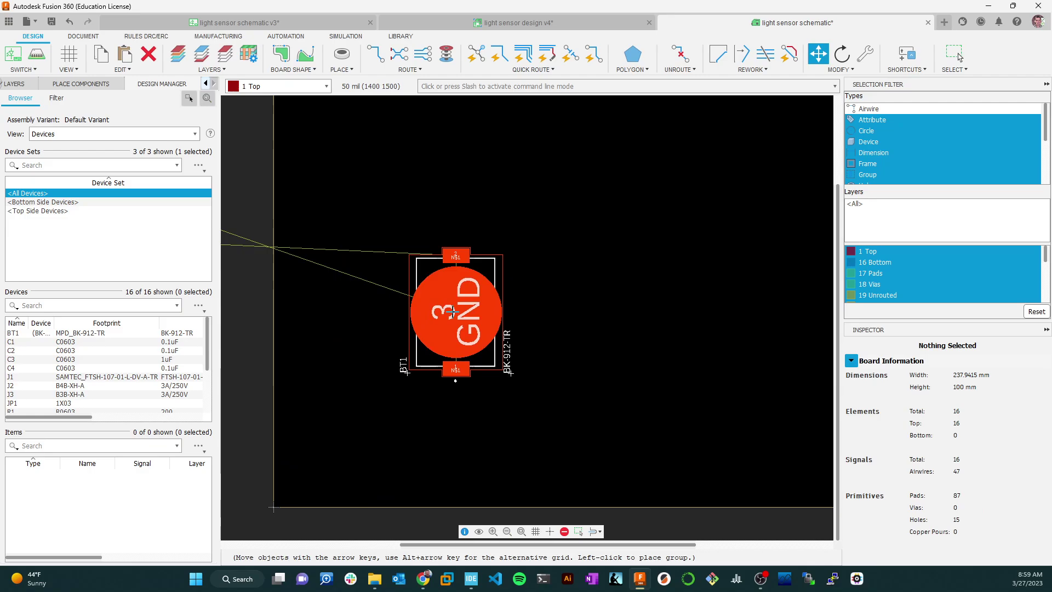
middle_click(485, 298)
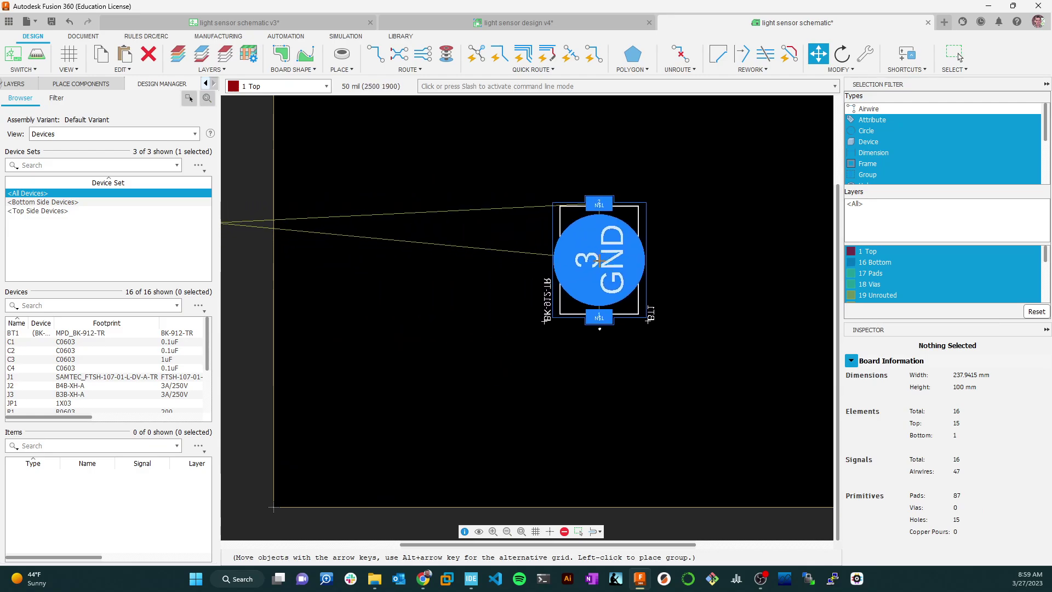
scroll(542, 252, "down", 1)
scroll(542, 250, "up", 1)
middle_click(542, 251)
middle_click(542, 252)
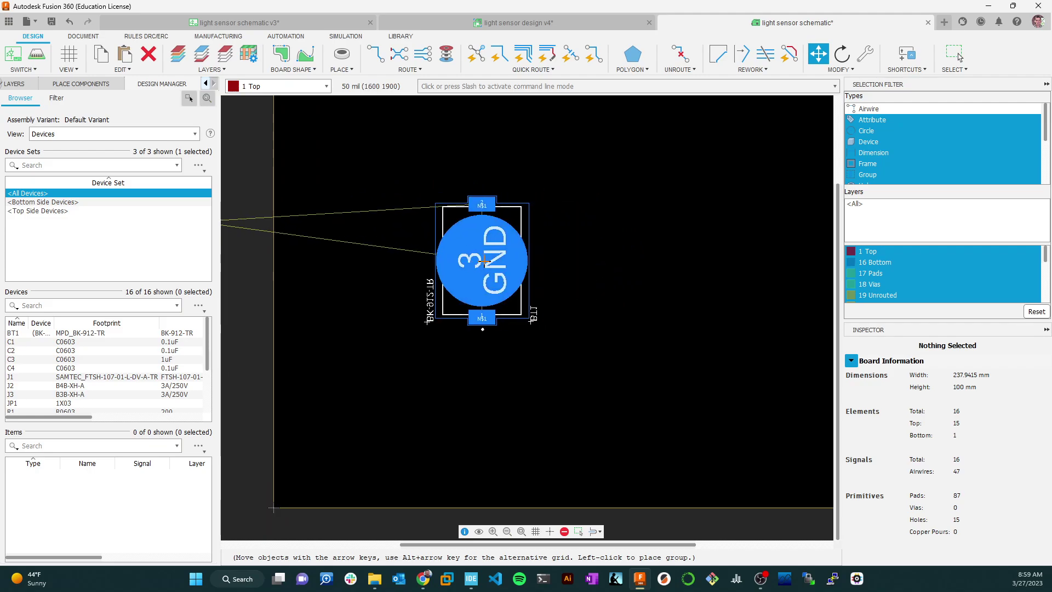
middle_click(482, 262)
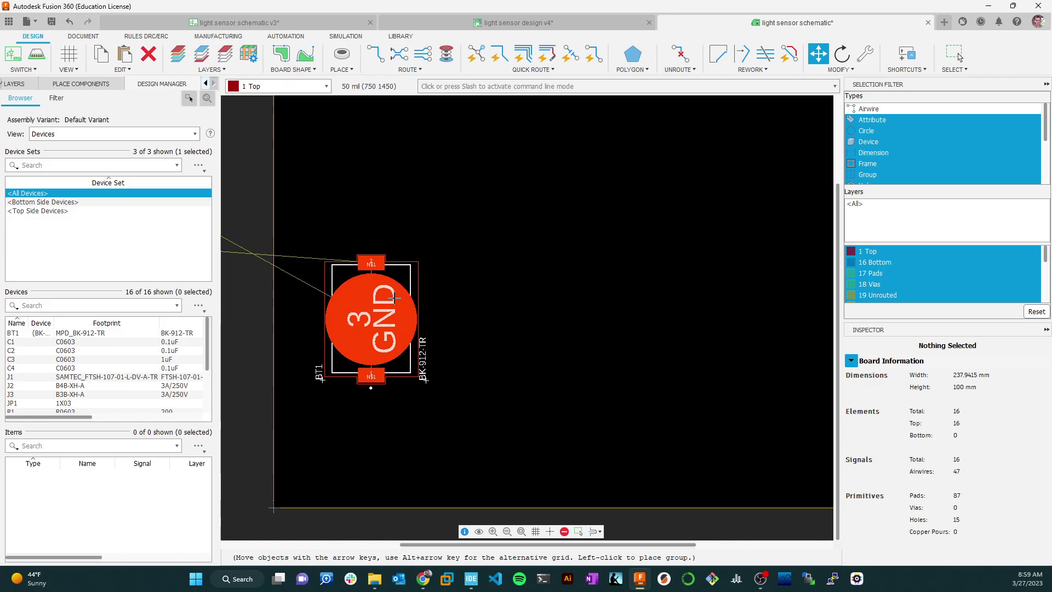
left_click(954, 55)
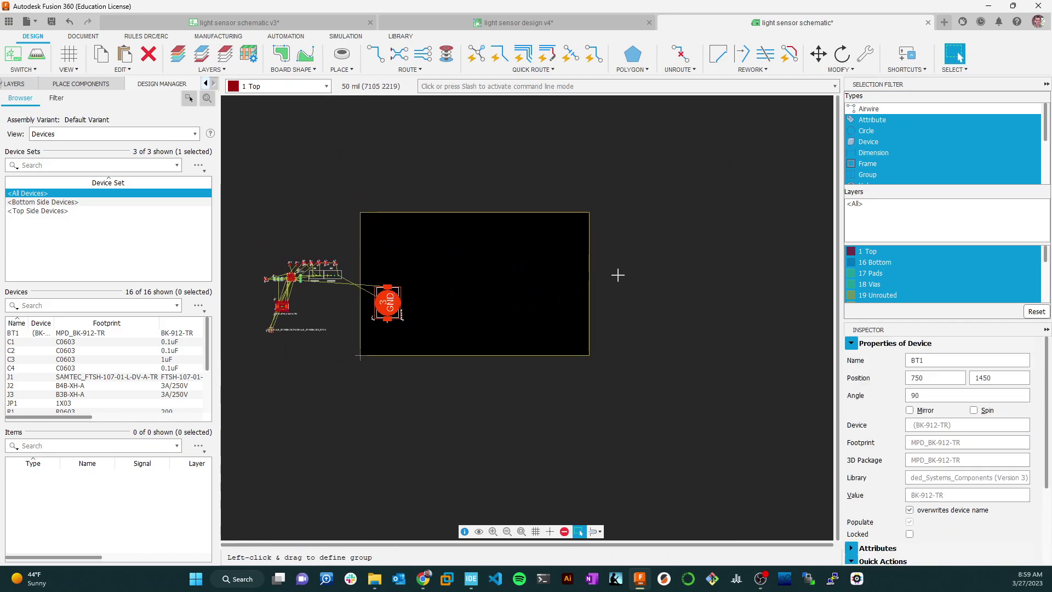
Narrow the board by pulling its right edge inward, box-select parts and start Move
left_click(594, 271)
left_click_drag(588, 274, 488, 277)
left_click_drag(386, 307, 317, 321)
mouse_move(383, 299)
left_mouse_down()
mouse_move(317, 308)
mouse_move(398, 301)
left_mouse_up()
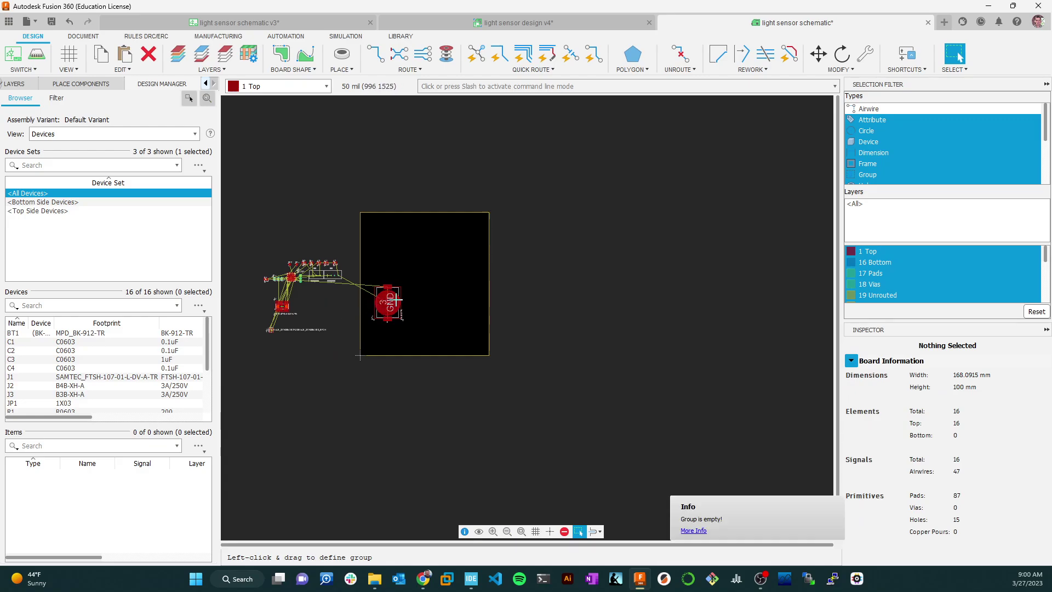
scroll(395, 298, "up", 5)
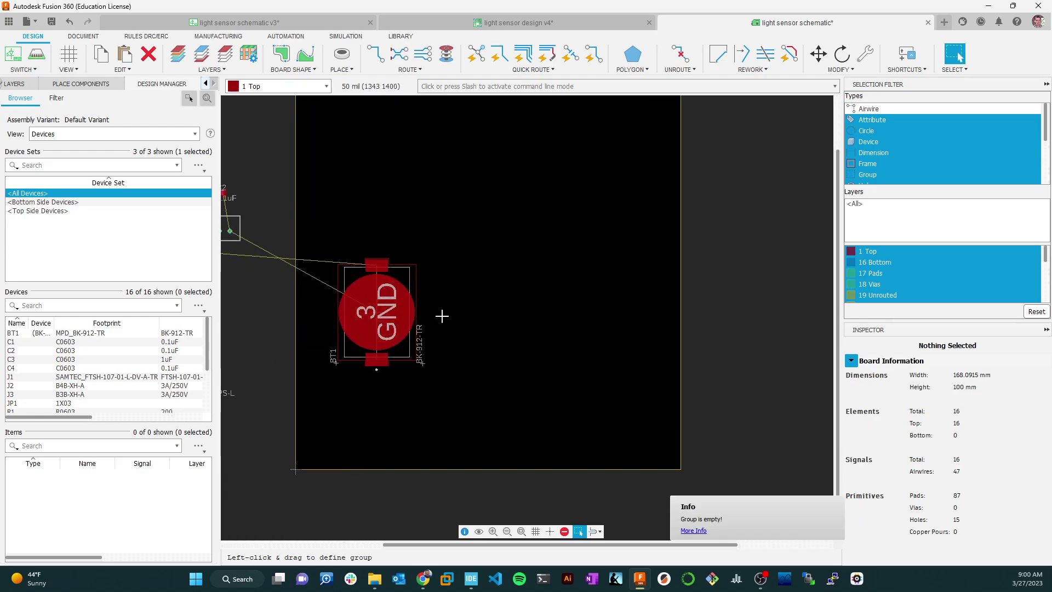
key("m")
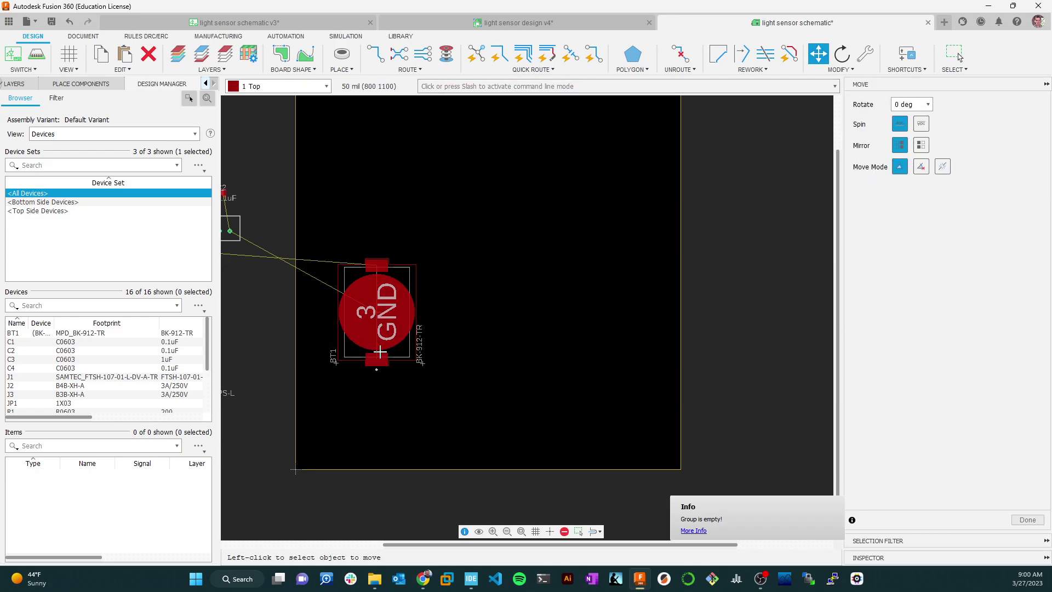
scroll(381, 352, "up", 5)
scroll(368, 411, "down", 2)
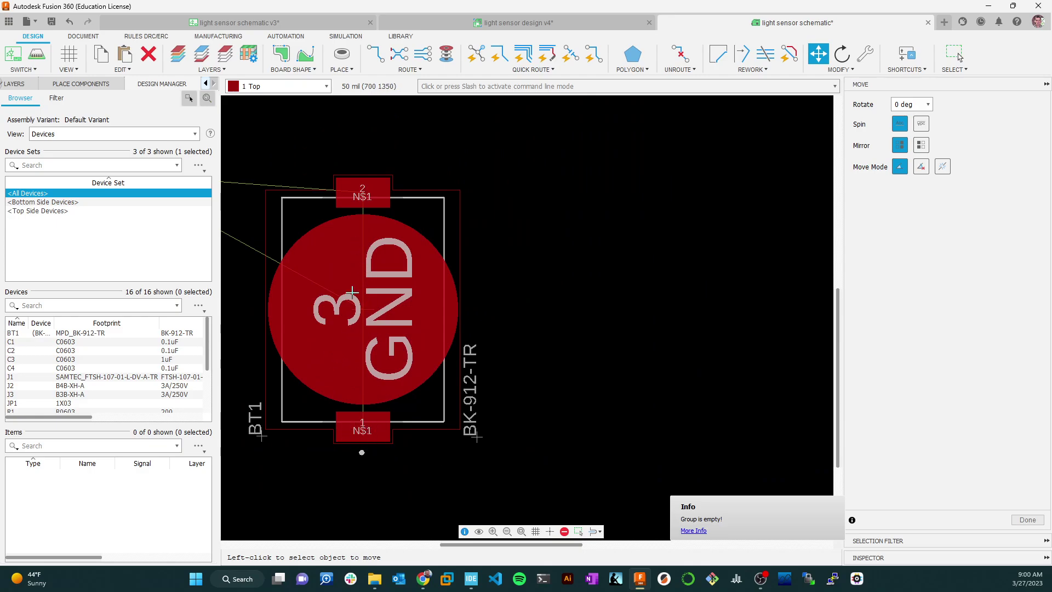
Move battery BT1 up and left of its previous spot
left_click(367, 315)
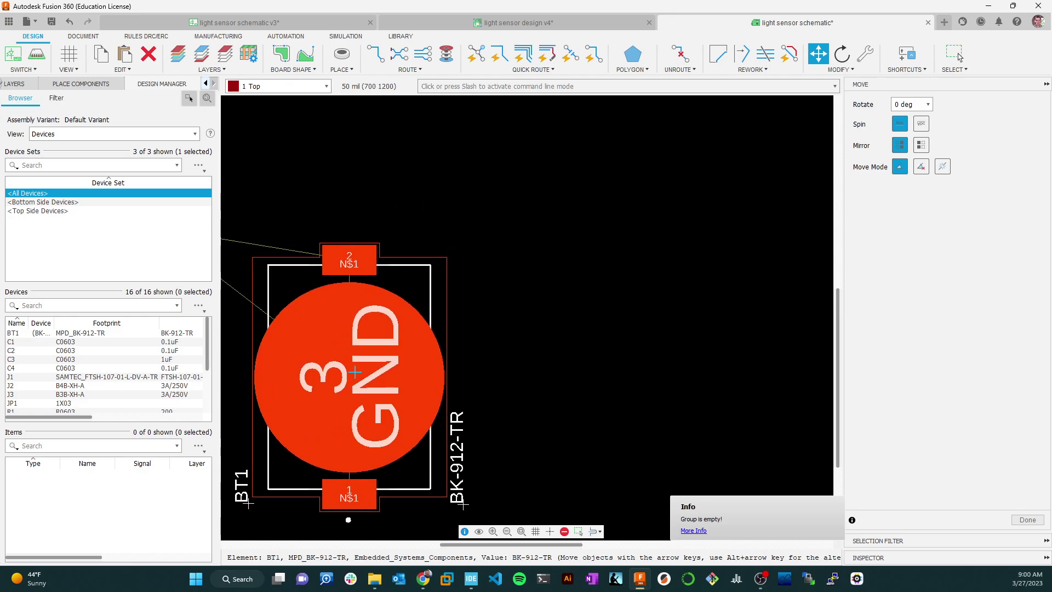
scroll(383, 323, "down", 3)
scroll(454, 315, "down", 2)
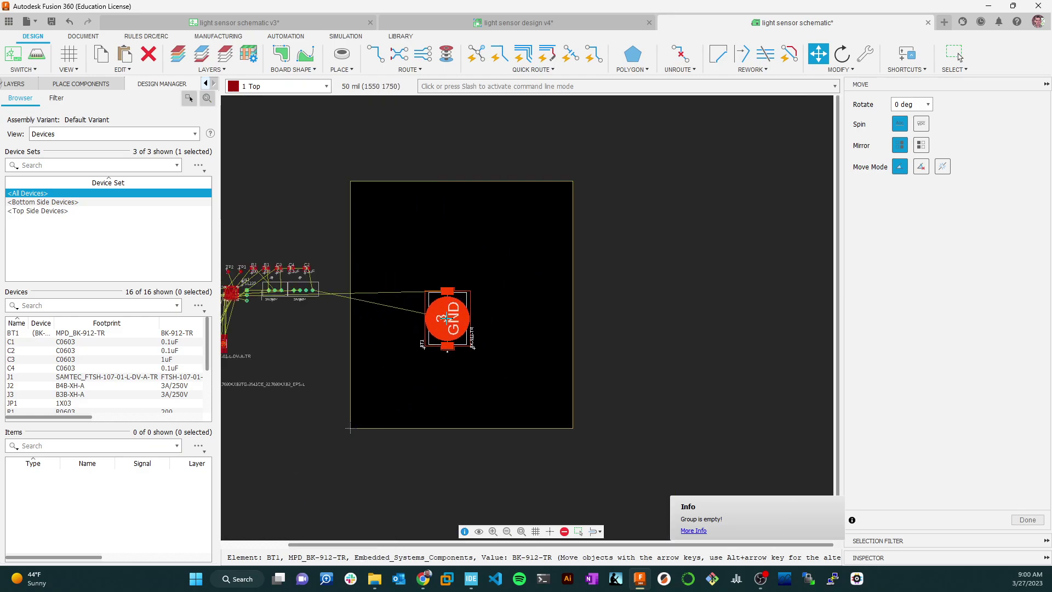
middle_click_drag(447, 317, 679, 274)
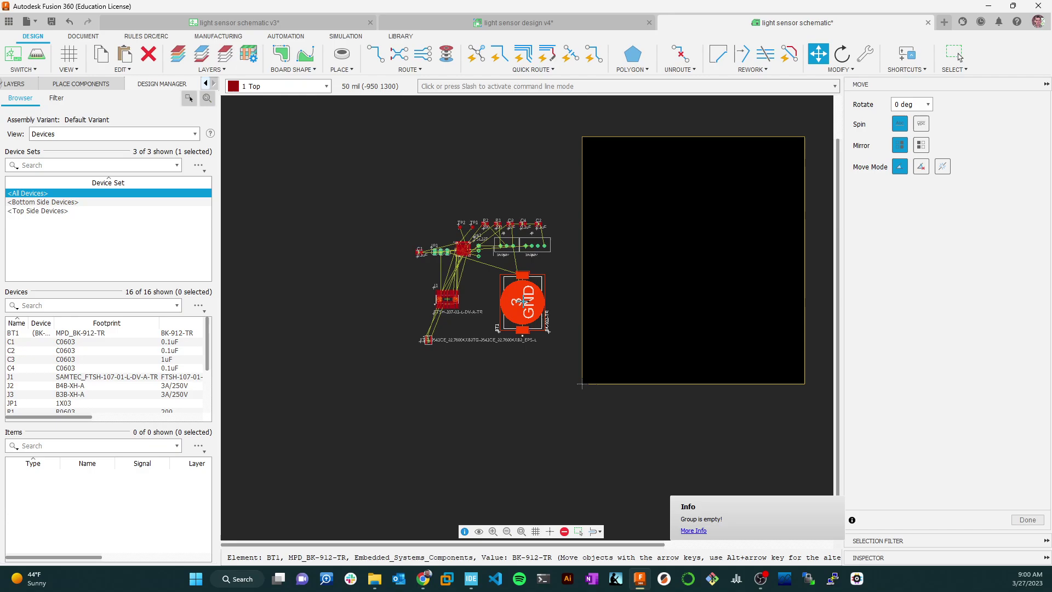
left_click_drag(525, 302, 519, 296)
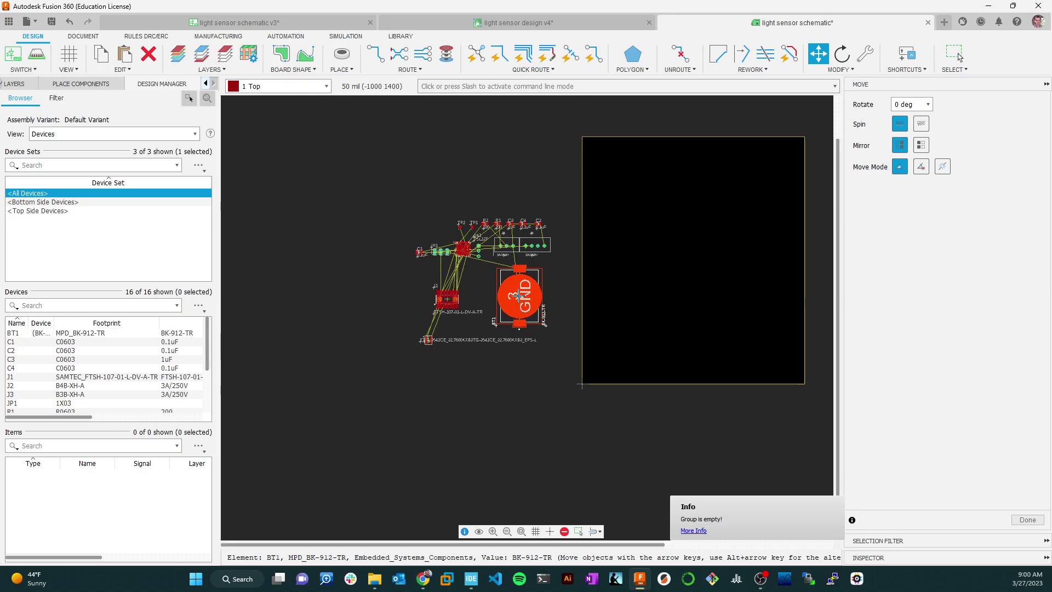
left_click(518, 296)
scroll(501, 280, "up", 5)
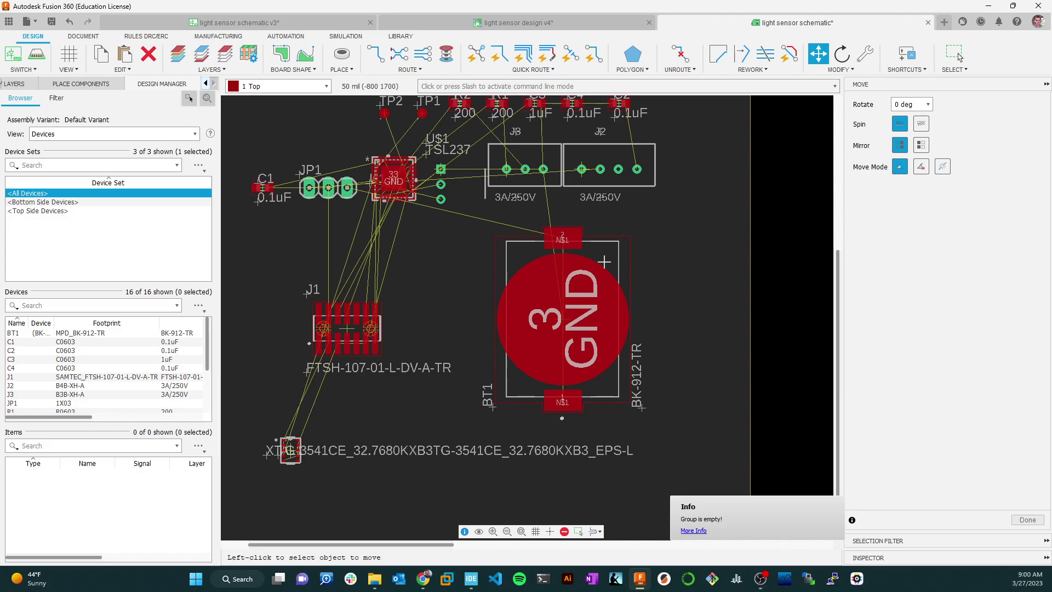
scroll(592, 347, "up", 4)
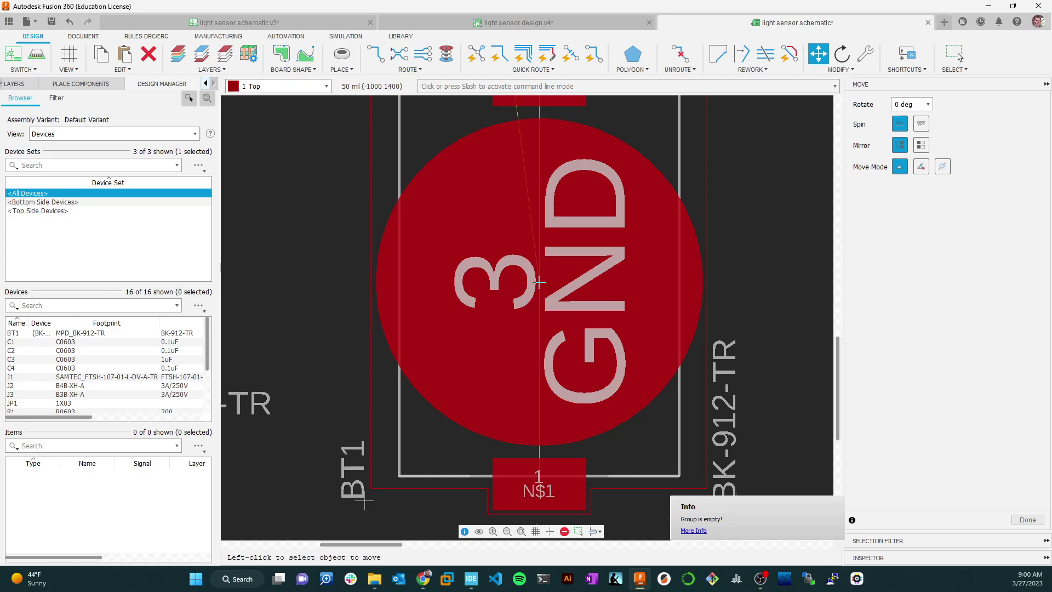
left_click(540, 282)
scroll(514, 324, "down", 3)
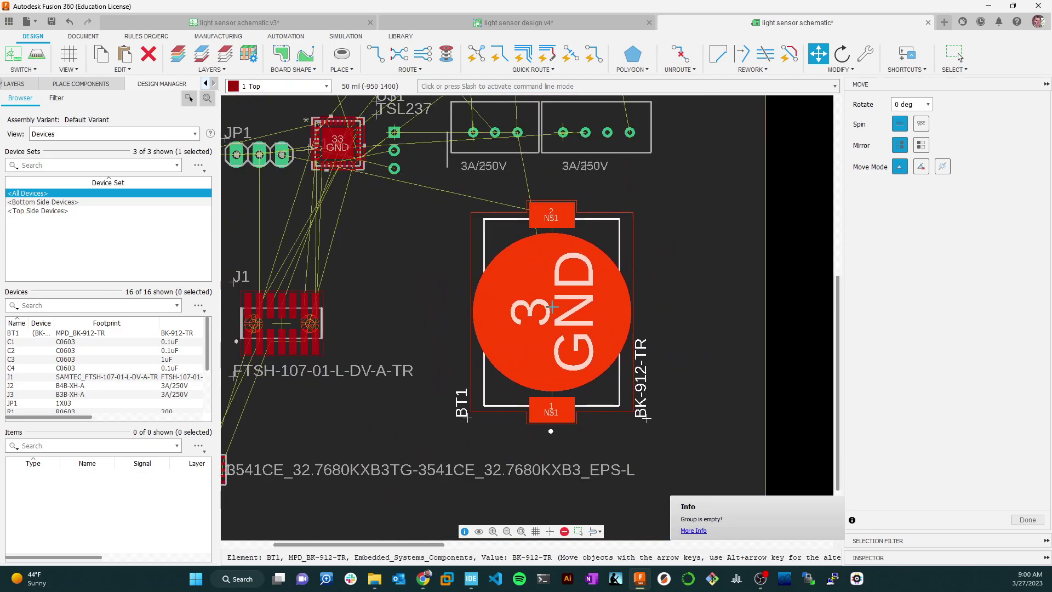
left_click(552, 312)
Shift connector J2 slightly right and move sensor U$1 lower and further left
left_click(566, 132)
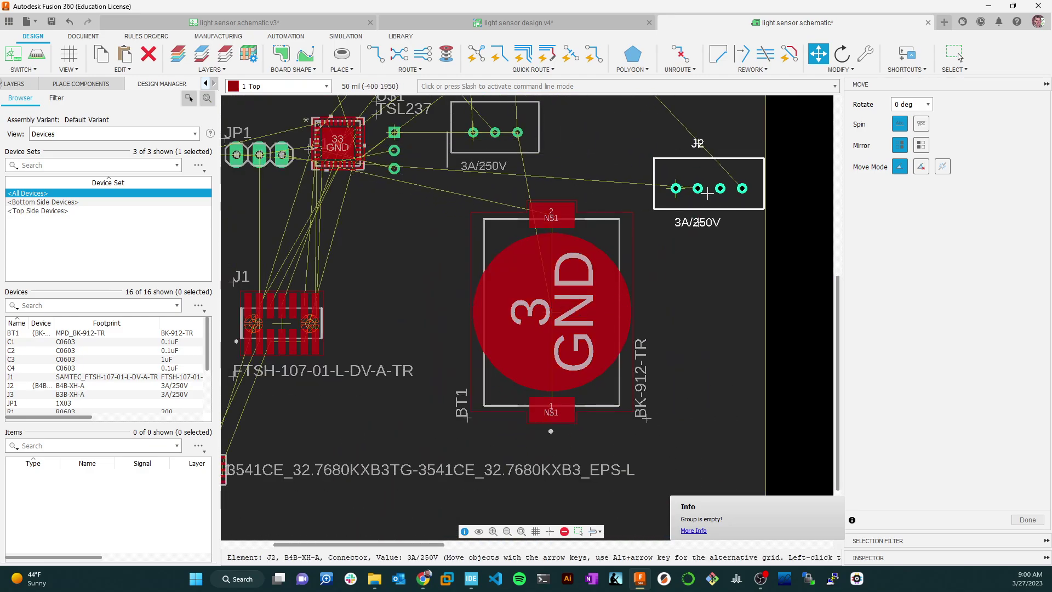
left_click(574, 133)
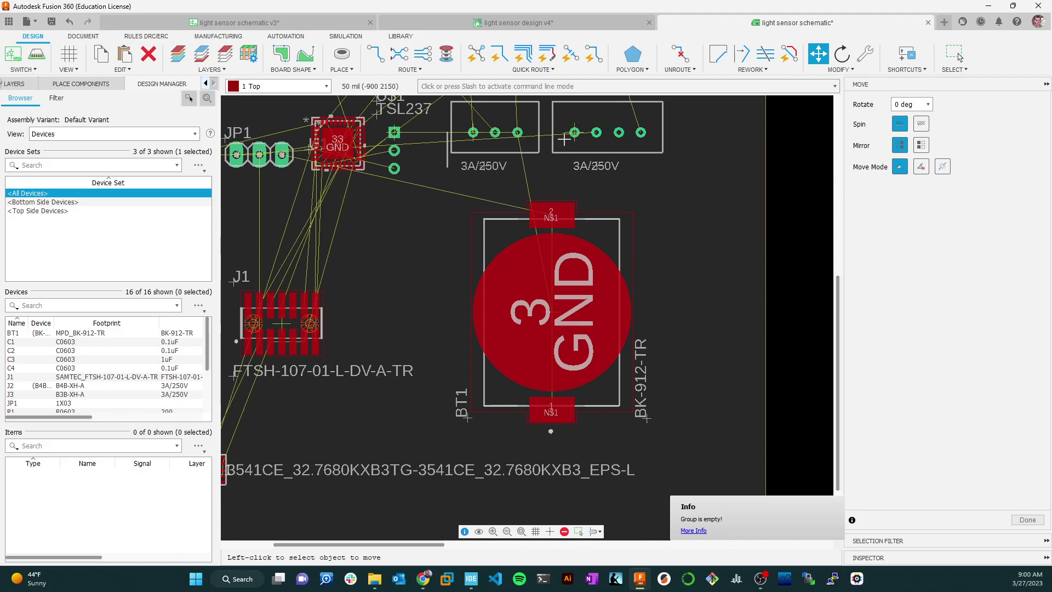
left_click(394, 132)
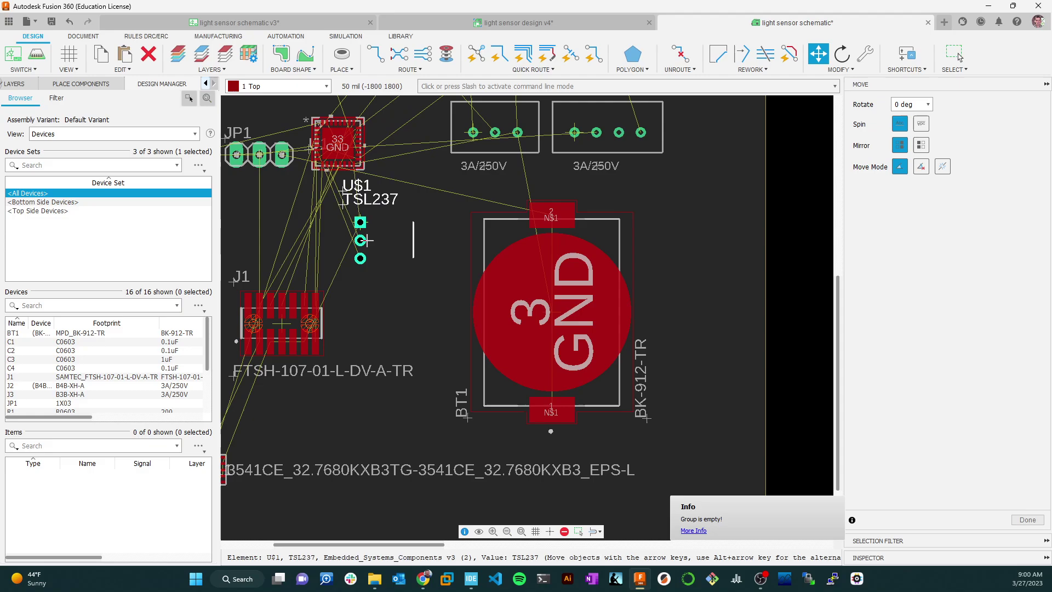
left_click(383, 244)
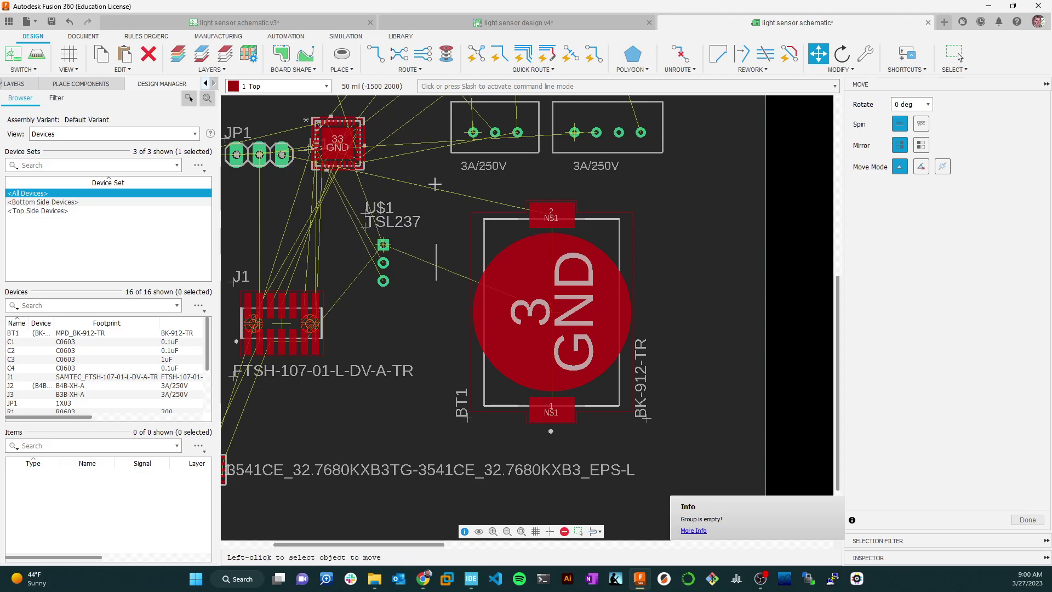
Pick up header JP1, then cancel the move so it stays in place
scroll(378, 175, "up", 3)
scroll(364, 172, "down", 2)
middle_click_drag(233, 139, 478, 223)
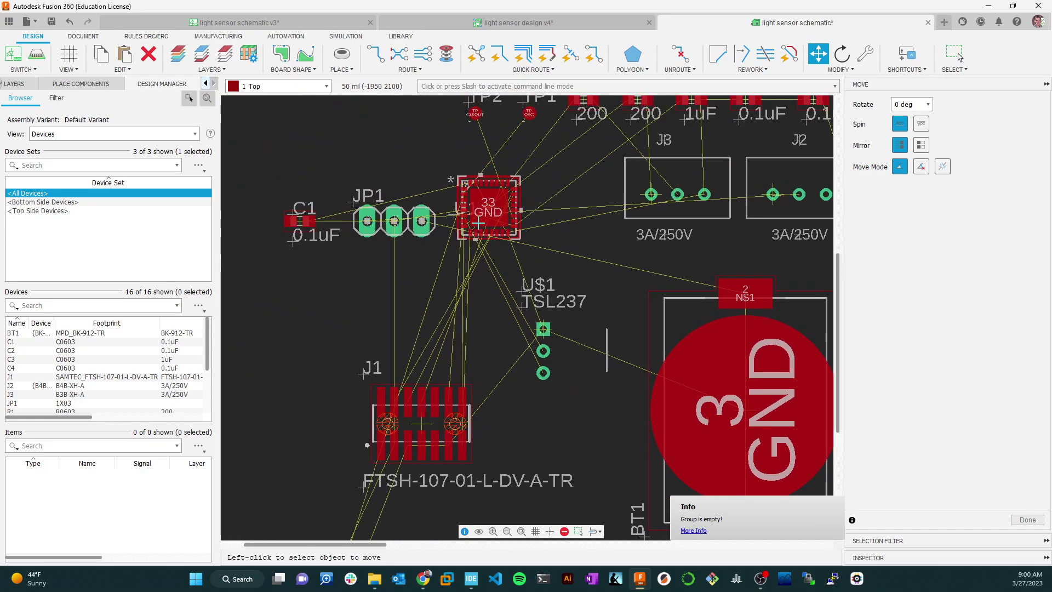
scroll(478, 223, "up", 3)
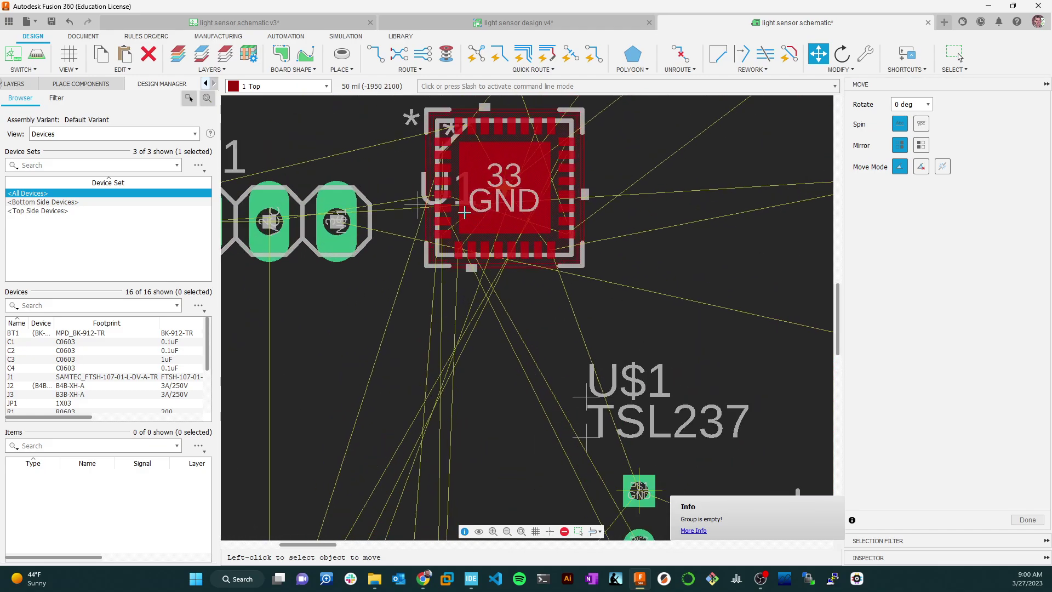
scroll(520, 287, "down", 3)
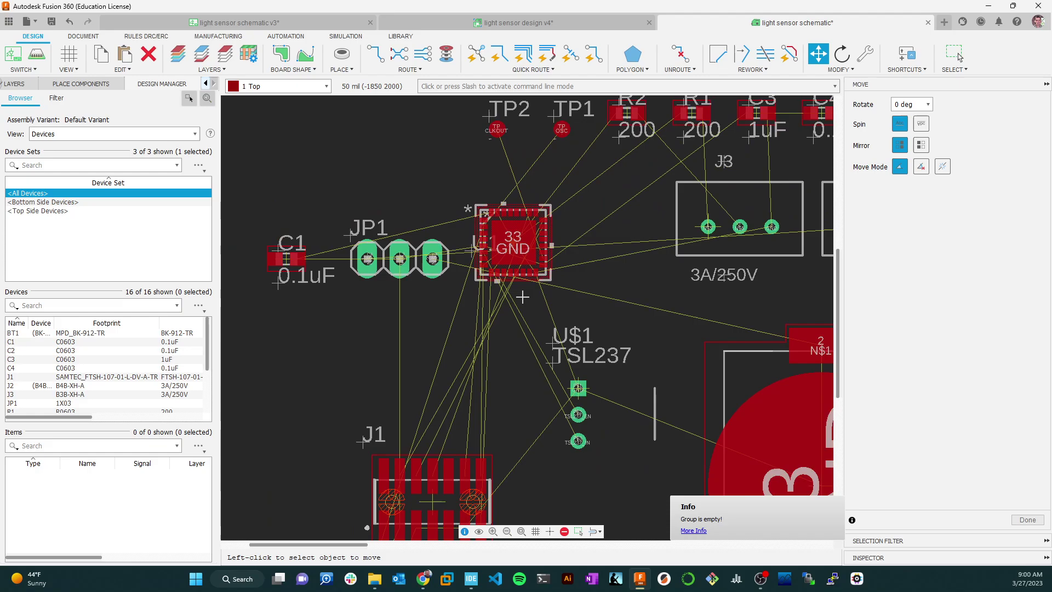
left_click(400, 259)
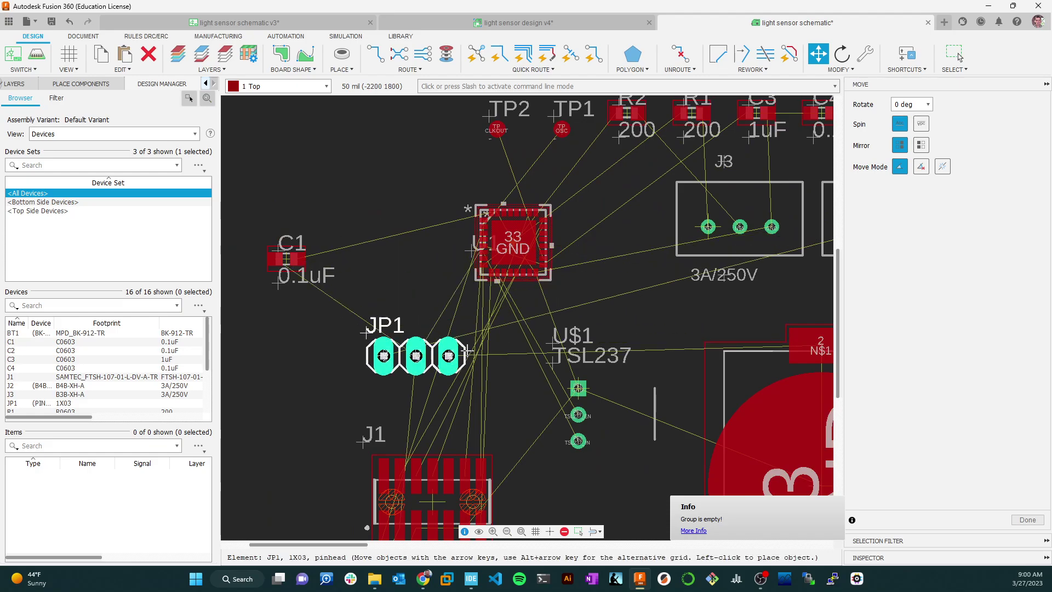
key("Escape")
scroll(524, 260, "down", 2)
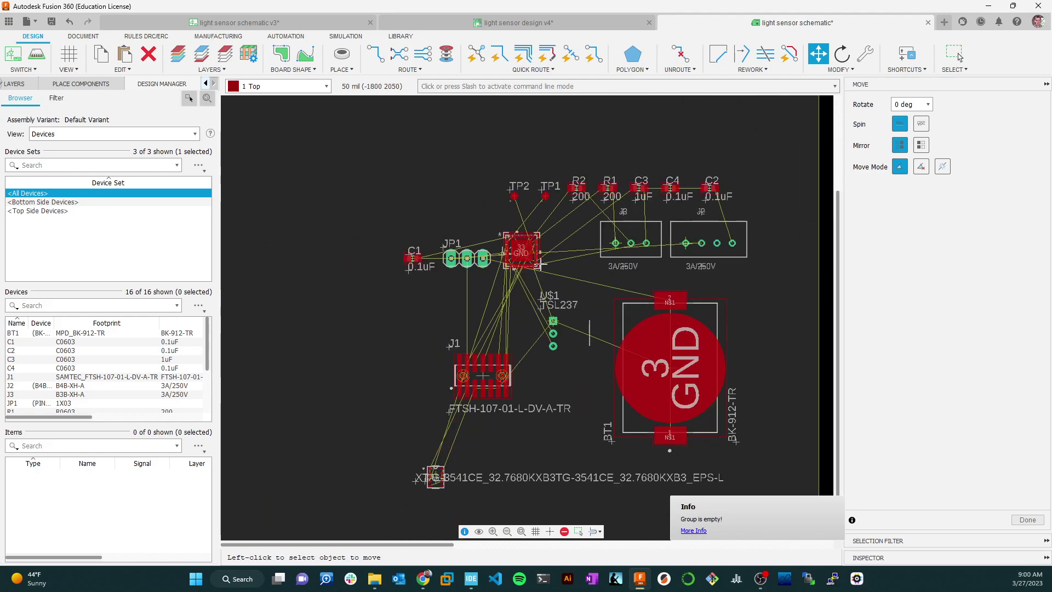
scroll(540, 278, "down", 2)
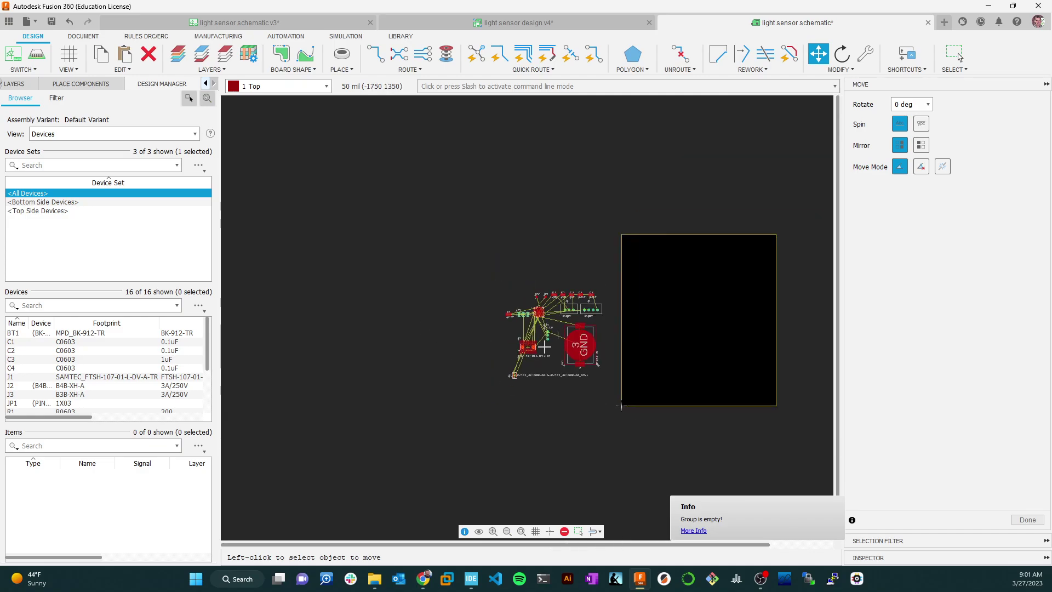
scroll(544, 346, "down", 4)
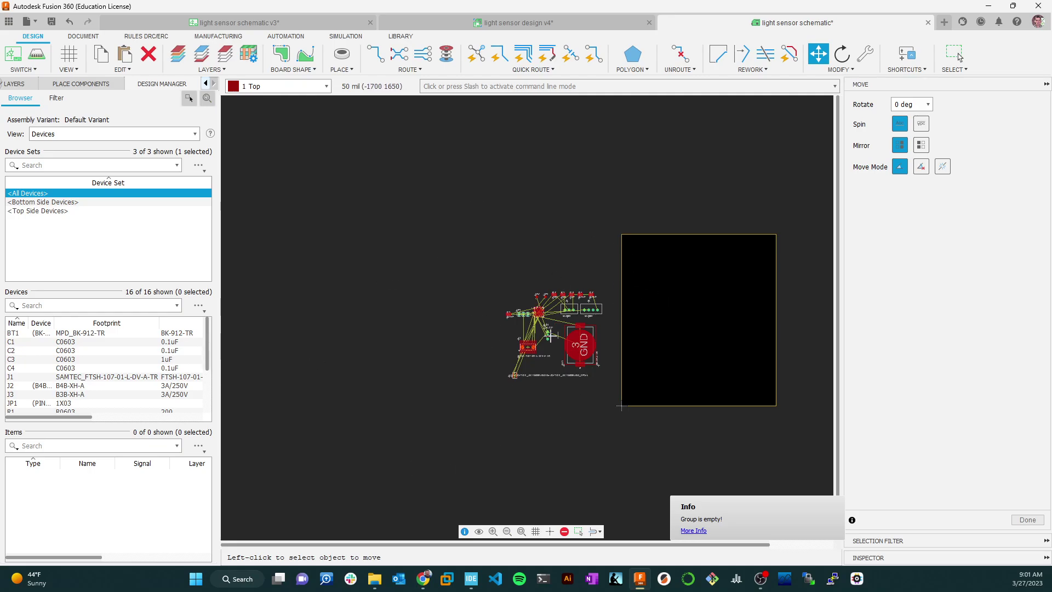
scroll(572, 344, "up", 5)
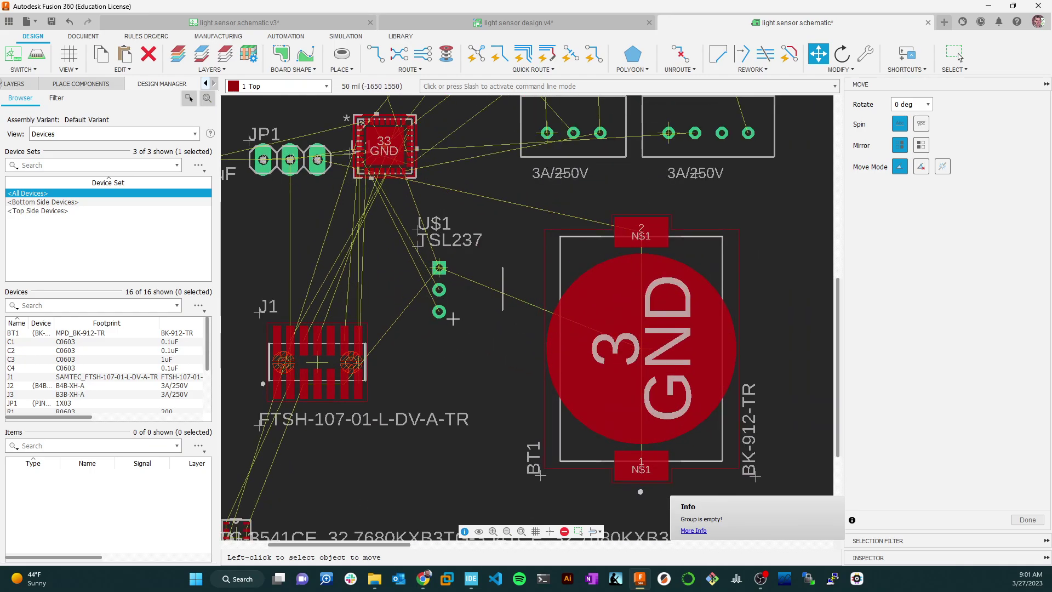
scroll(509, 340, "down", 1)
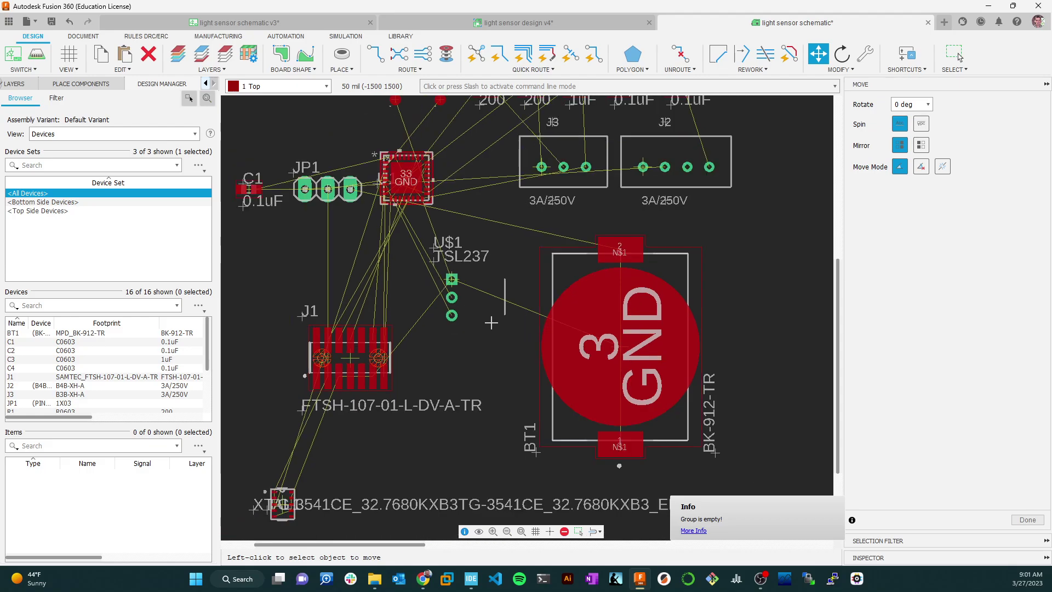
Save the board as 'light sensor layout' and switch back to the light sensor schematic tab
key("ctrl+s")
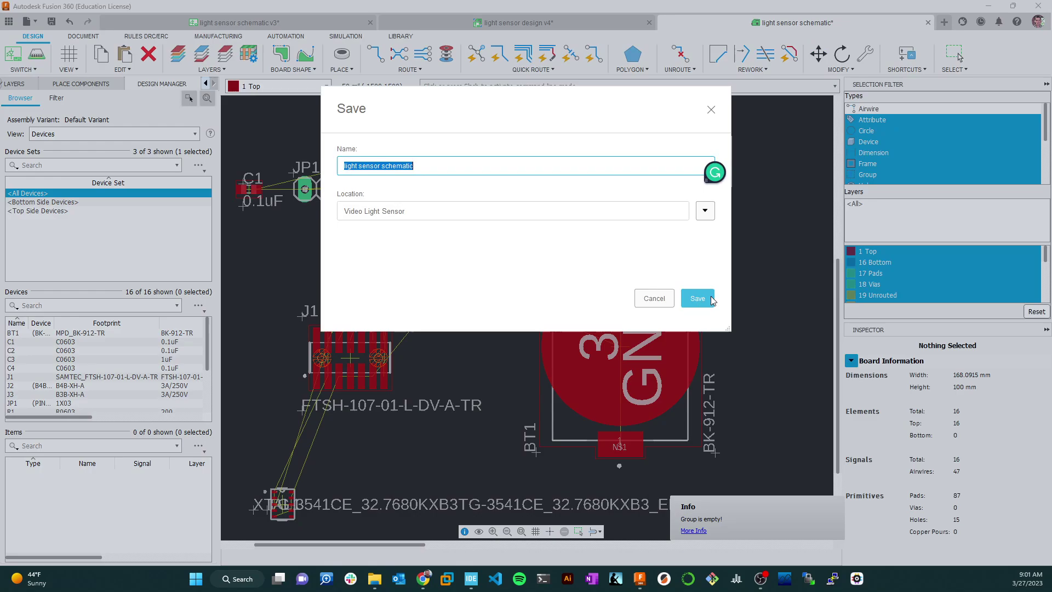
left_click(443, 167)
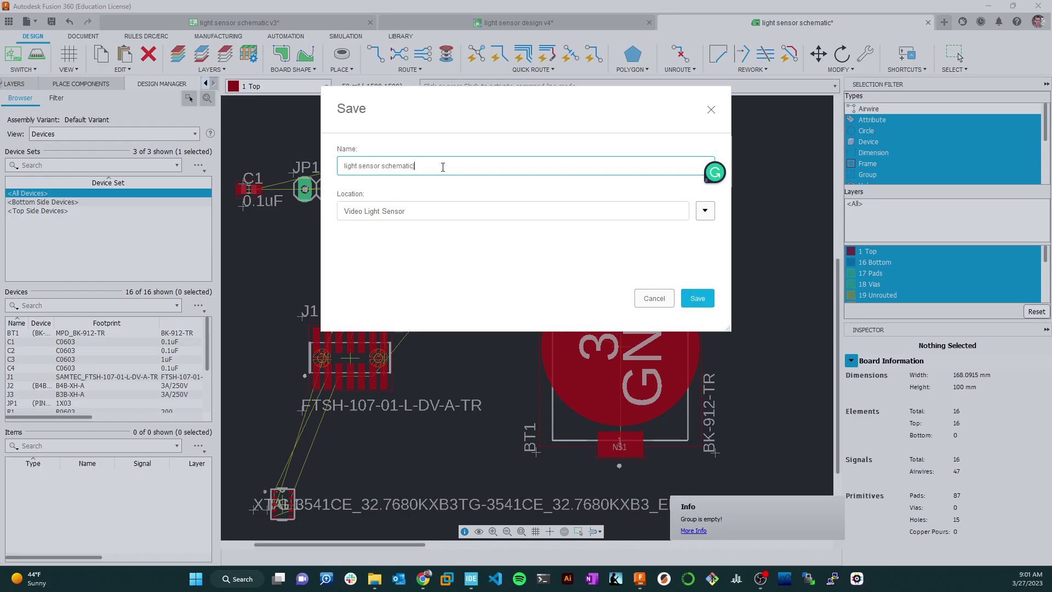
type("N")
key("BackSpace")
key("BackSpace")
key("BackSpace")
key("BackSpace")
key("BackSpace")
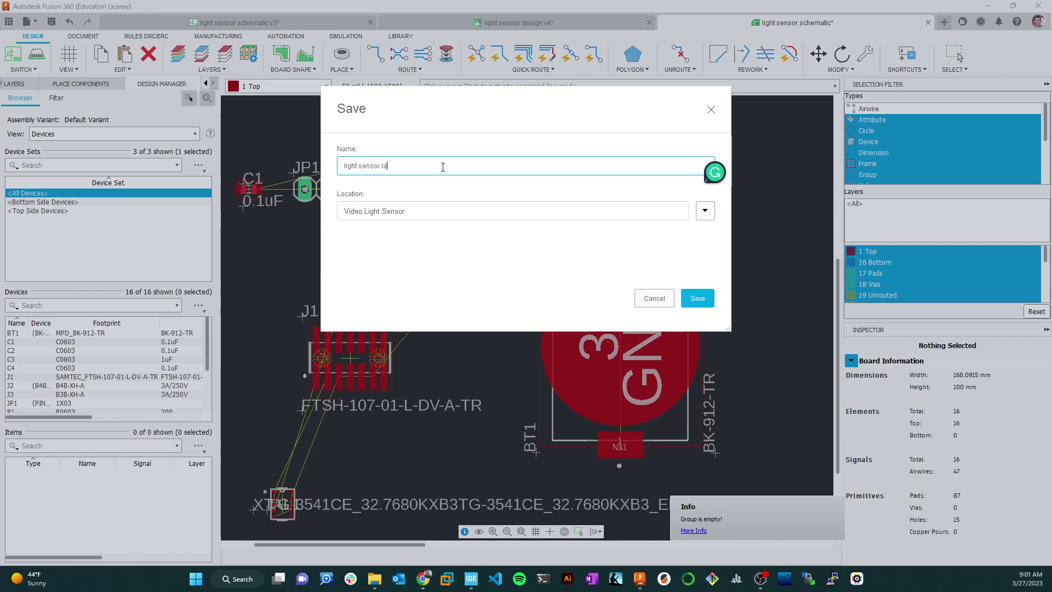
type("layout")
left_click(698, 298)
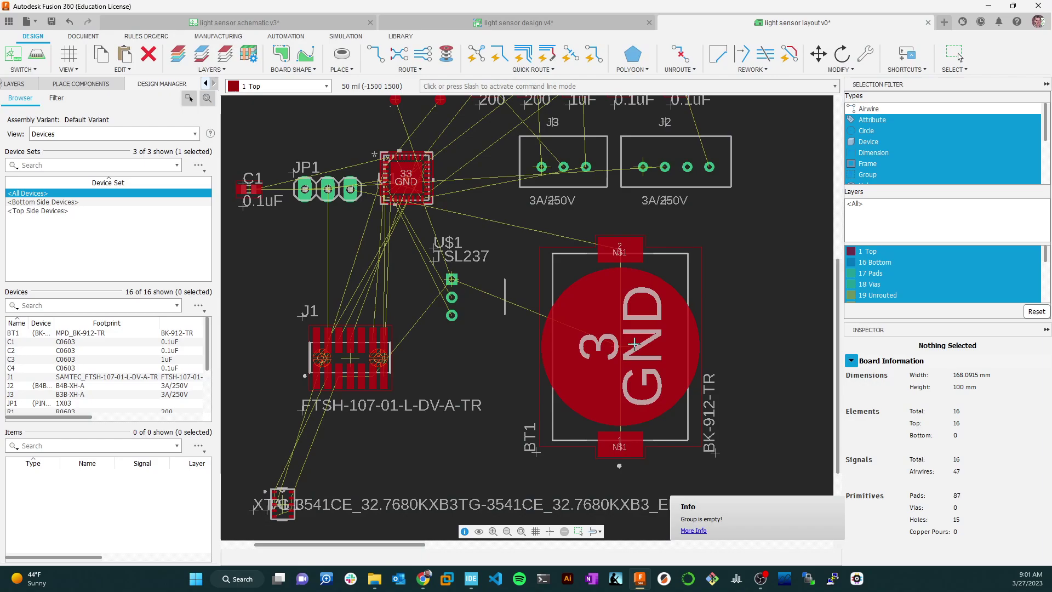
left_click(955, 54)
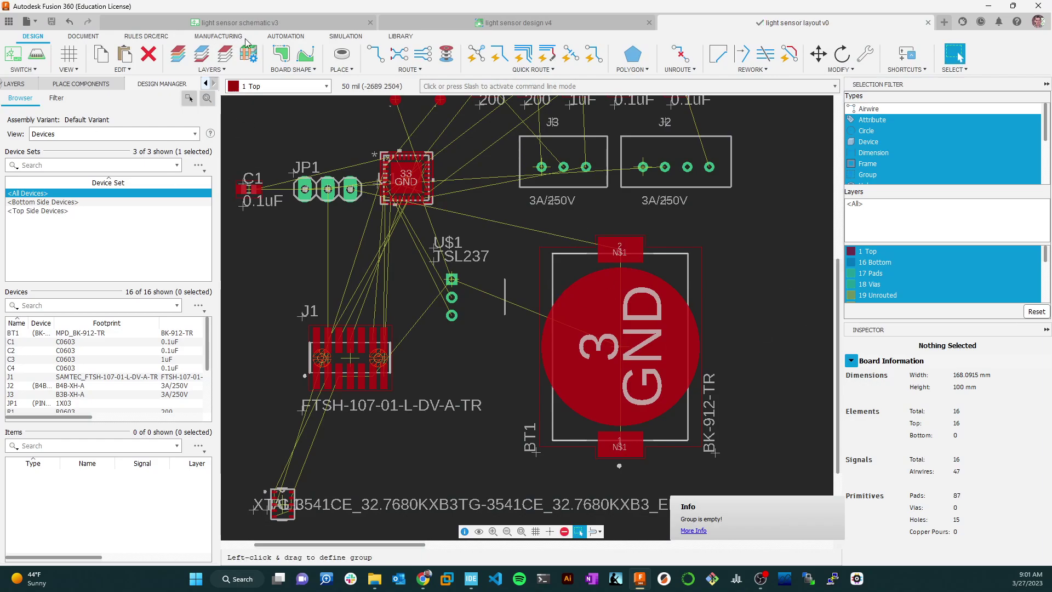
left_click(260, 23)
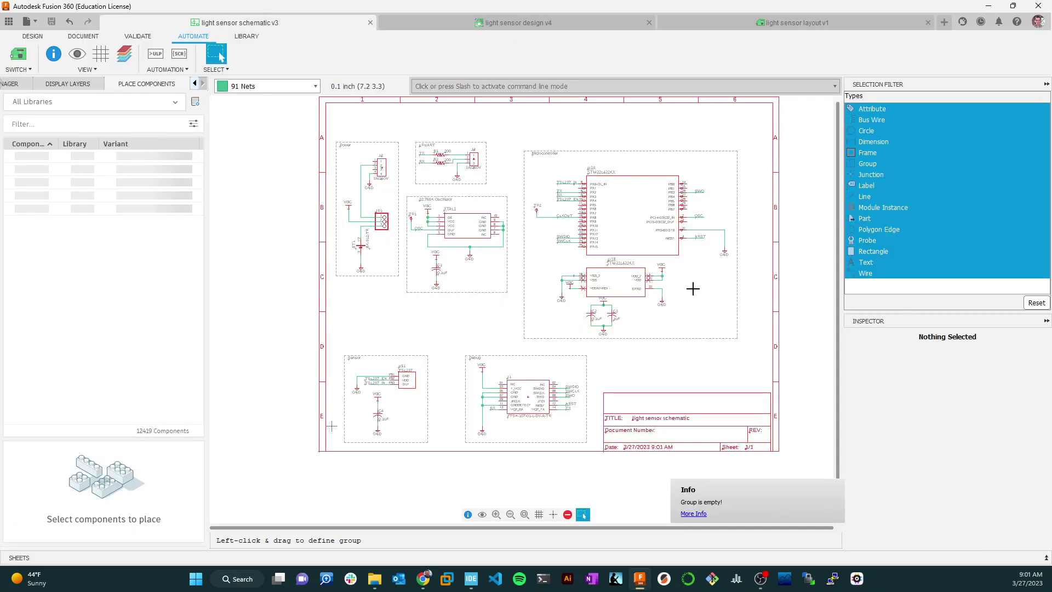
Switch to the light sensor design tab showing schematic and PCB previews side by side
left_click(482, 24)
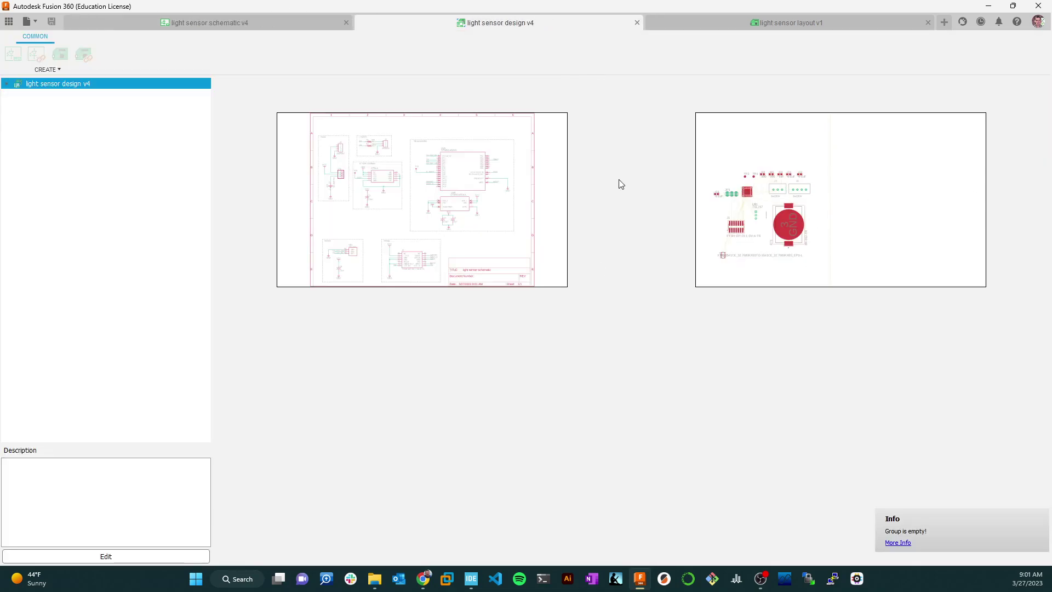